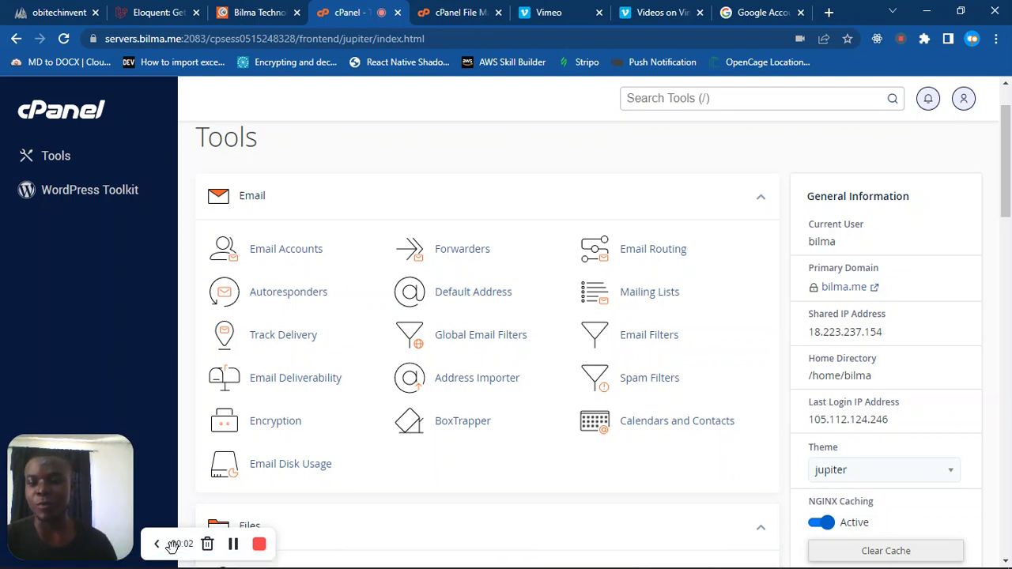
# Open Git Version Control from the Files tools and dismiss the battery saver notification.
pyautogui.click(157, 545)
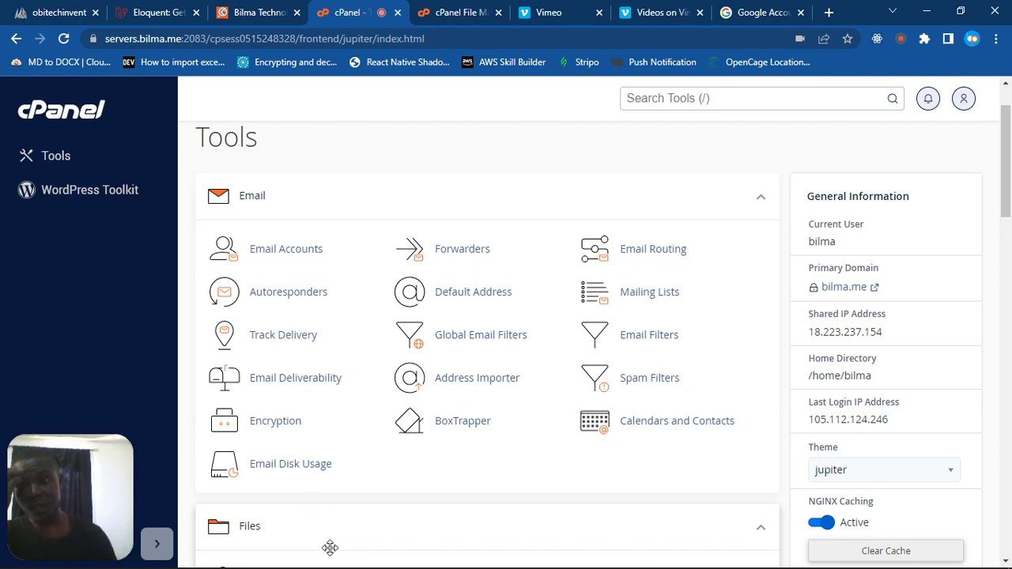
pyautogui.scroll(1, 431, 345)
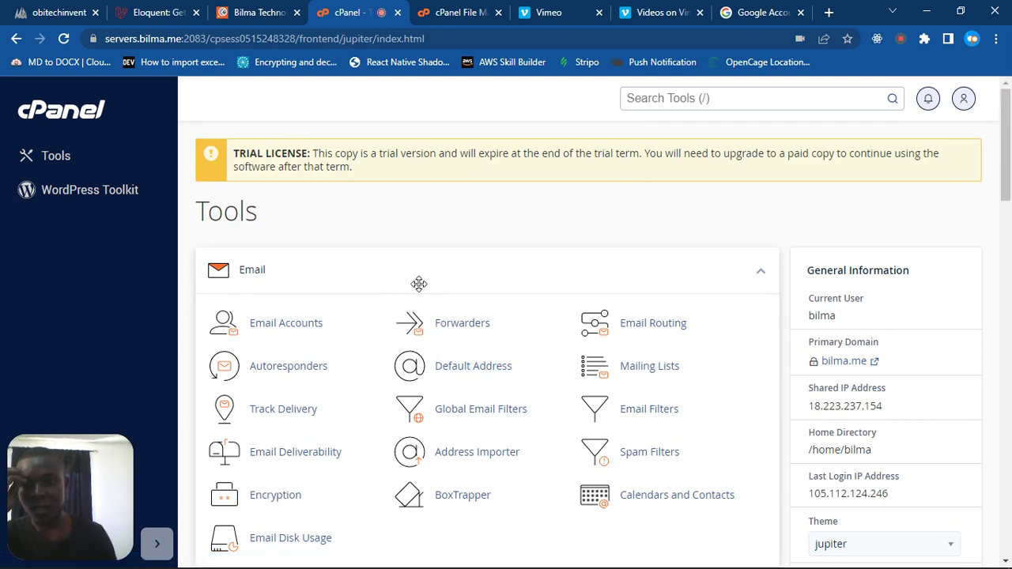
pyautogui.scroll(-2, 474, 293)
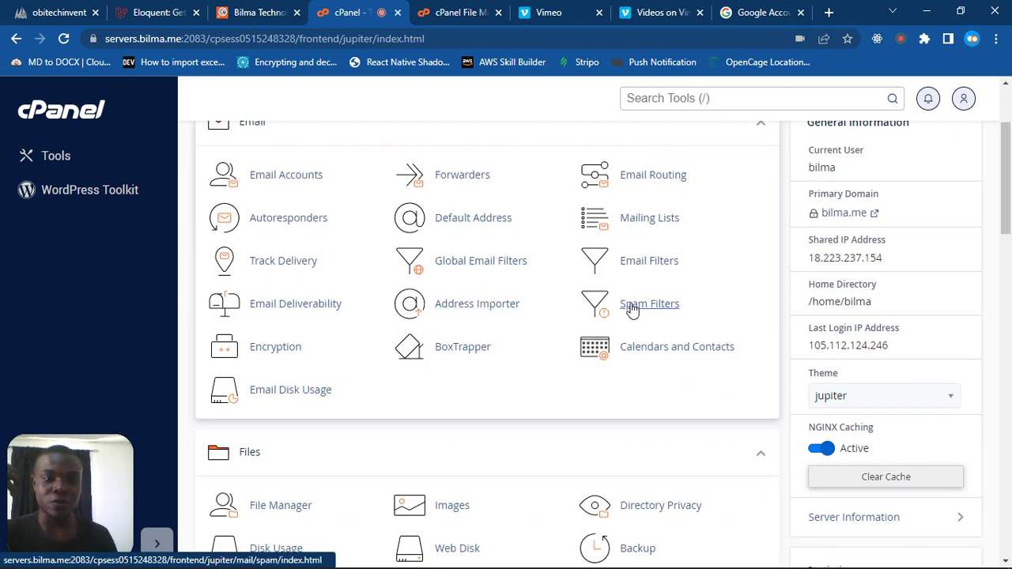
pyautogui.scroll(-2, 633, 309)
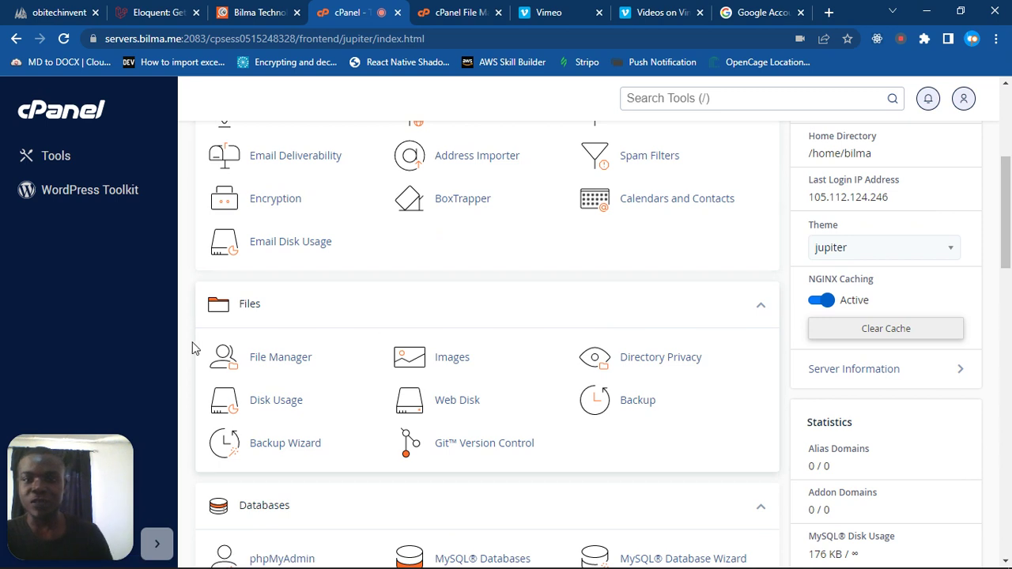
pyautogui.scroll(1, 565, 334)
pyautogui.scroll(-2, 369, 364)
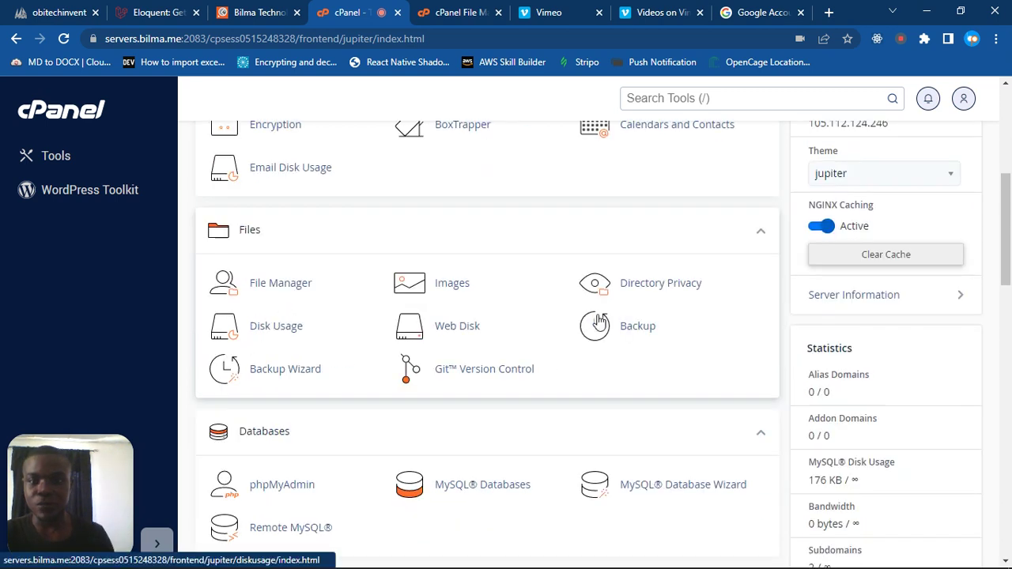
pyautogui.click(493, 373)
pyautogui.scroll(-1, 454, 314)
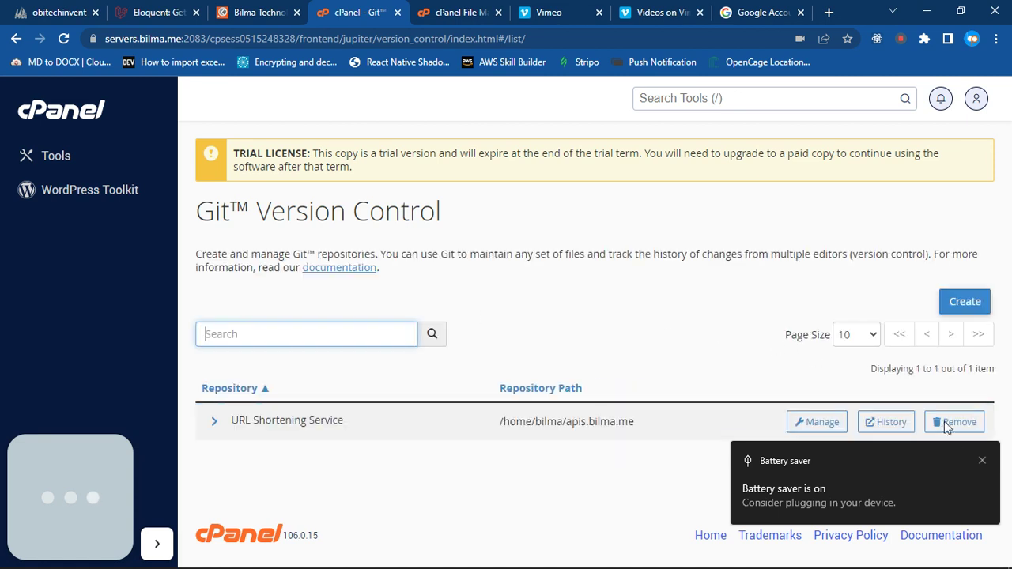
pyautogui.click(983, 461)
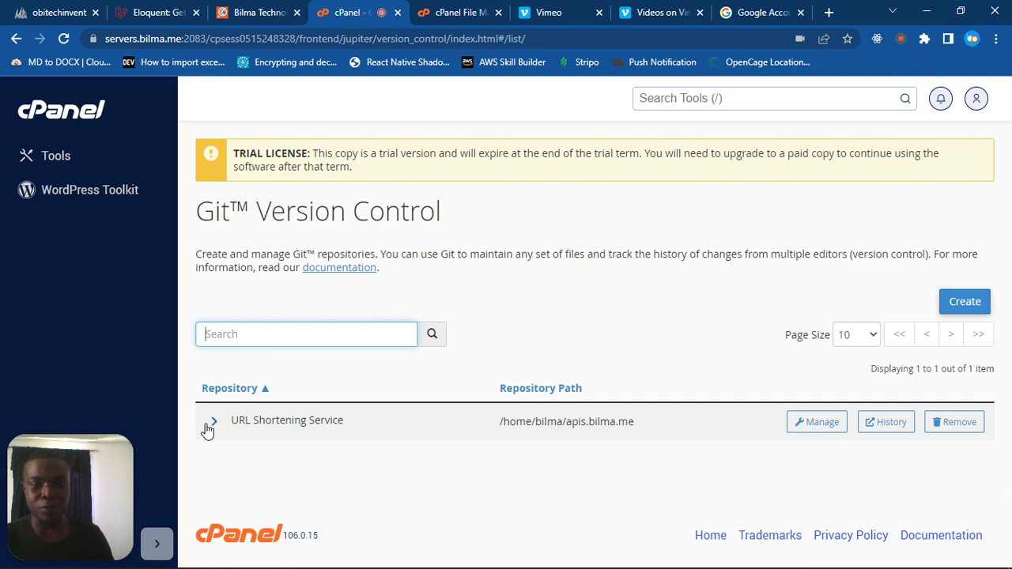
# Start a new Git repository with cloning disabled and set its repository path to sandbox.bilma.me.
pyautogui.click(961, 306)
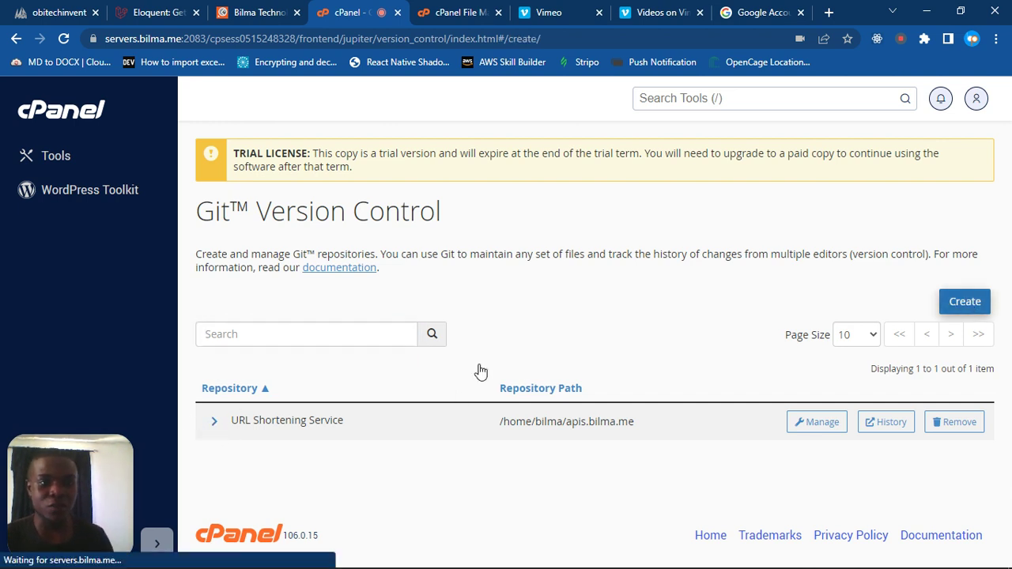
pyautogui.scroll(-3, 292, 395)
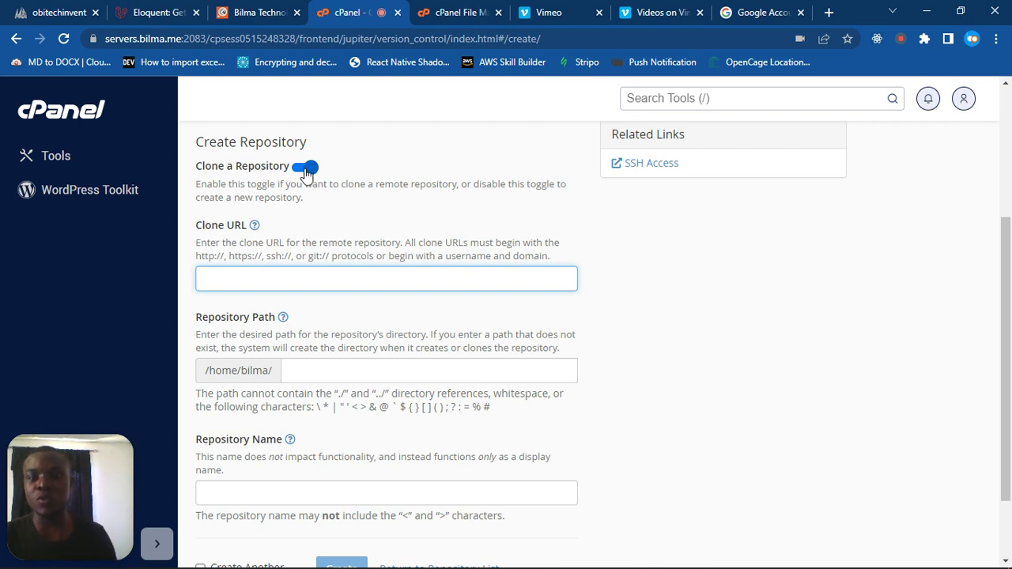
pyautogui.click(307, 168)
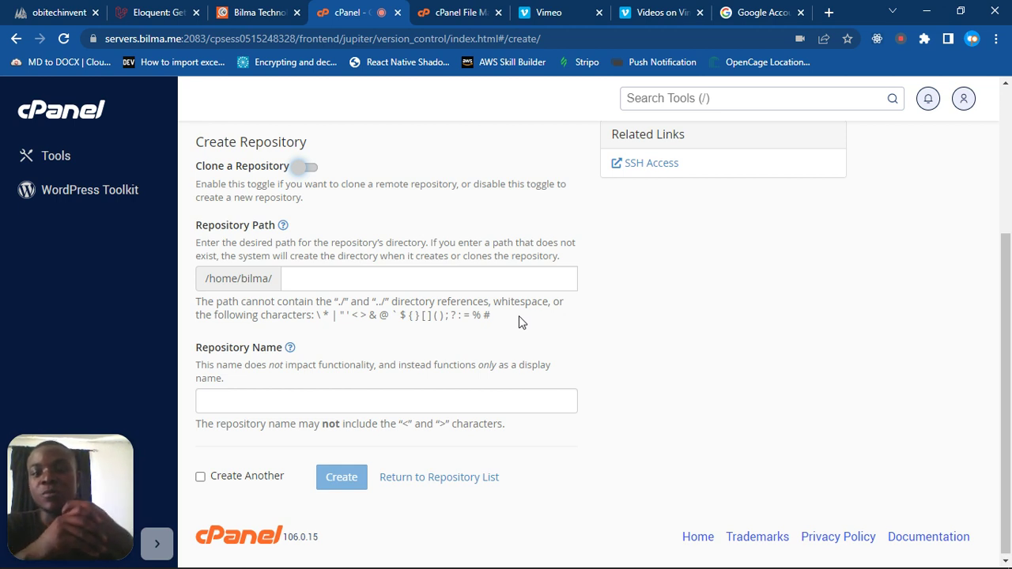
pyautogui.click(457, 287)
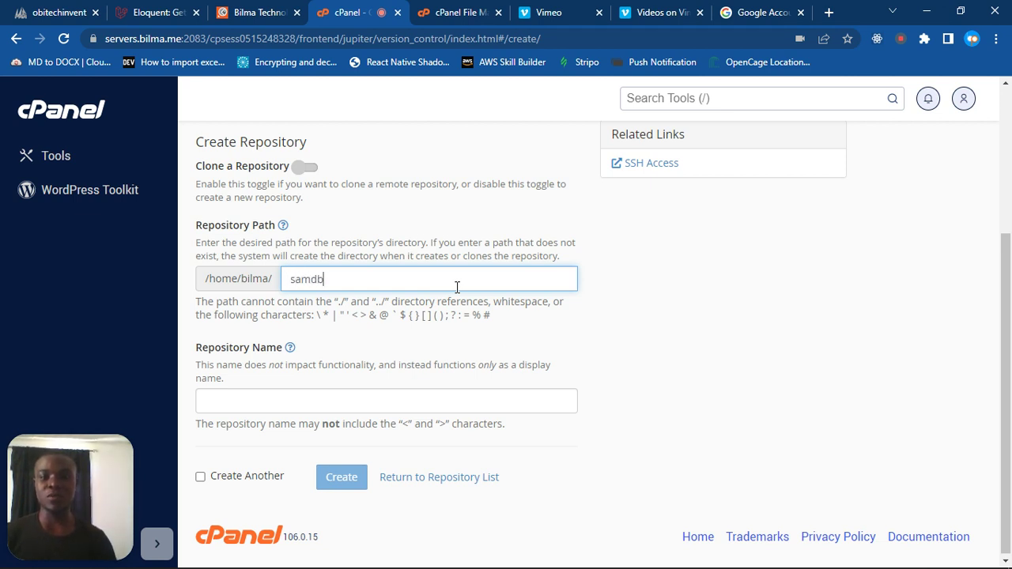
pyautogui.write('sam')
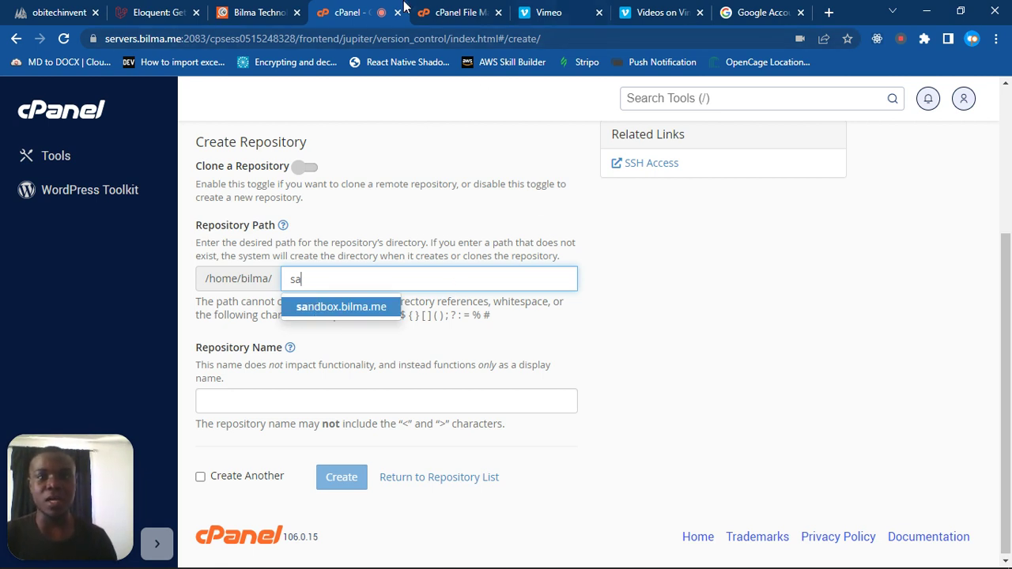
pyautogui.click(480, 9)
pyautogui.hotkey('ctrl', 'shift', 'Tab')
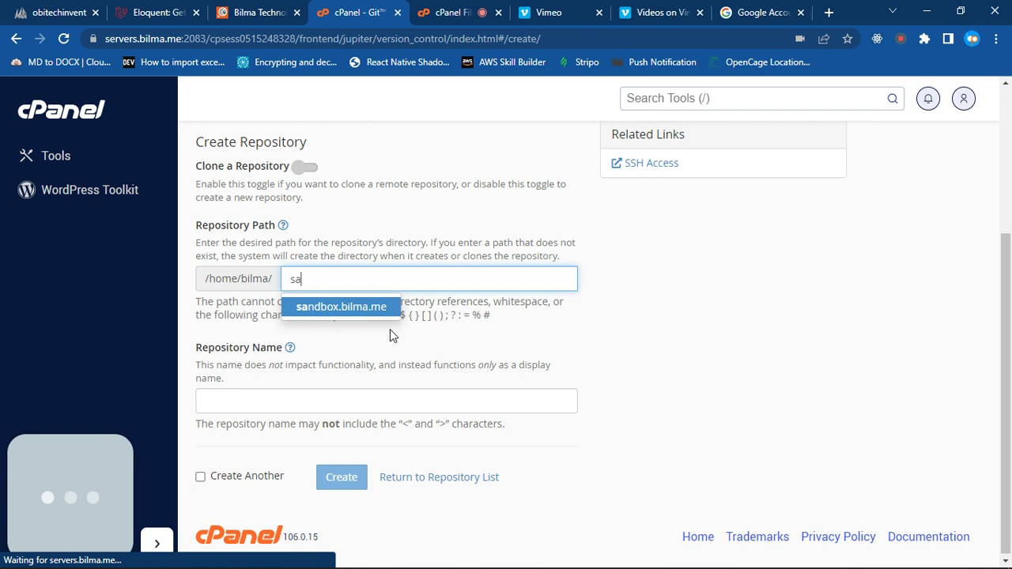
pyautogui.click(340, 308)
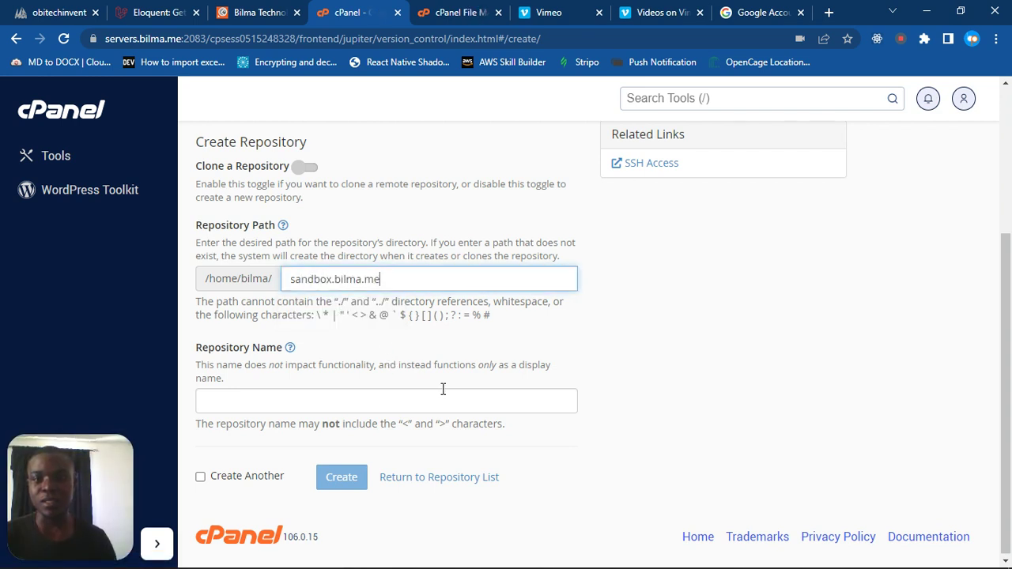
# Name the repository "Sandbox" and create it.
pyautogui.click(249, 396)
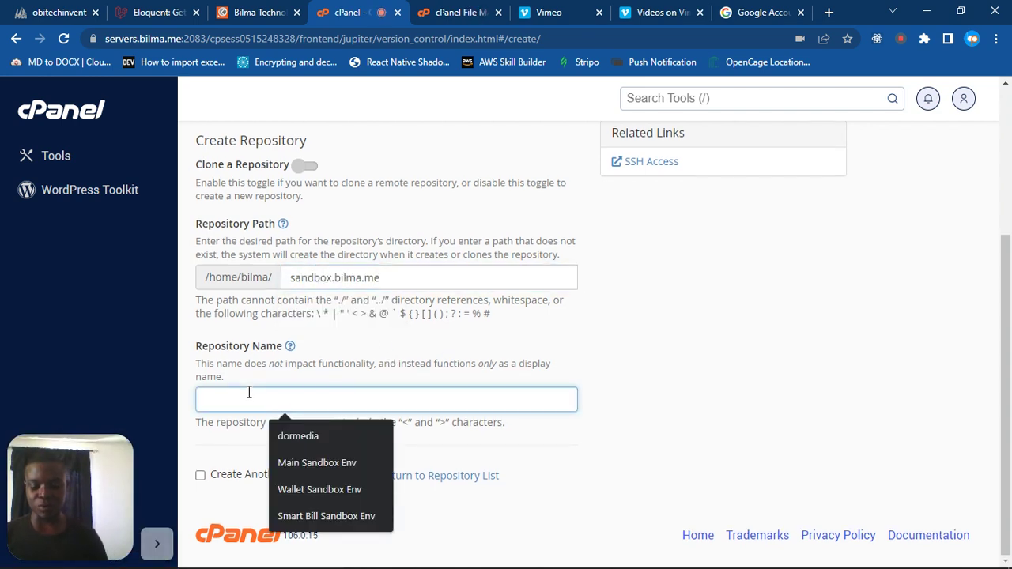
pyautogui.write('Sandbox')
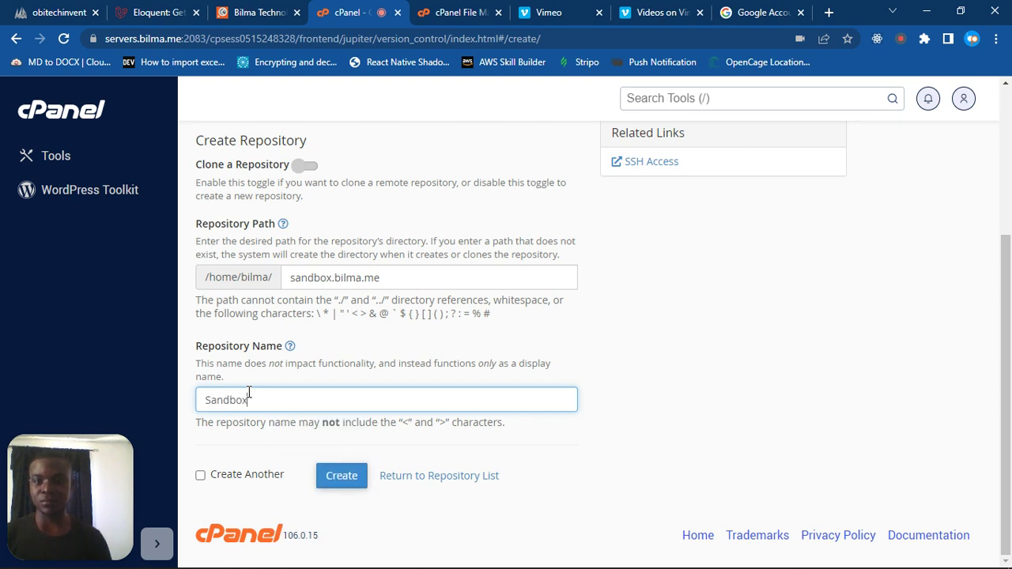
pyautogui.click(338, 477)
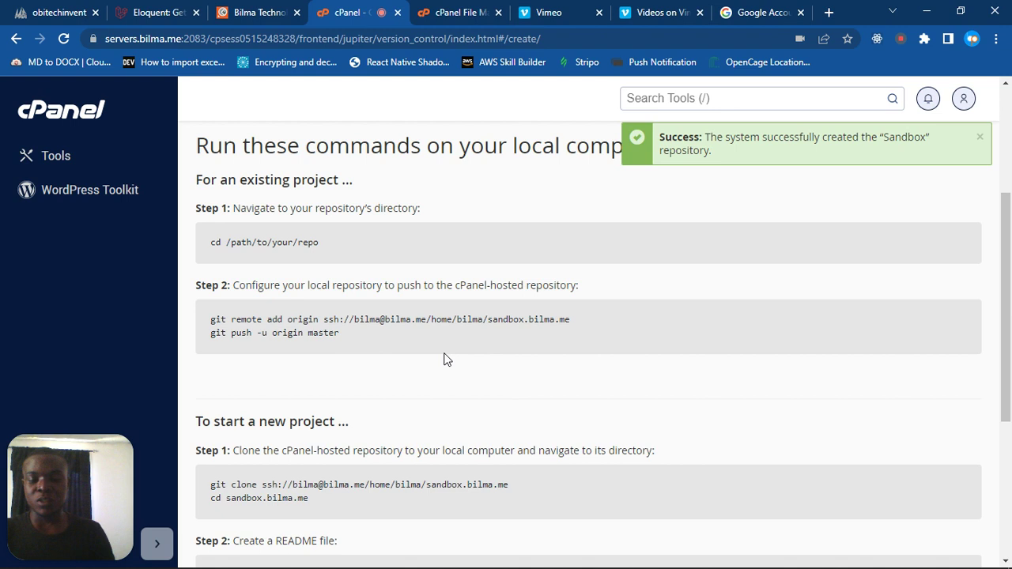
# Review the setup commands for existing and new projects, highlighting the git remote add origin command.
pyautogui.scroll(-2, 493, 362)
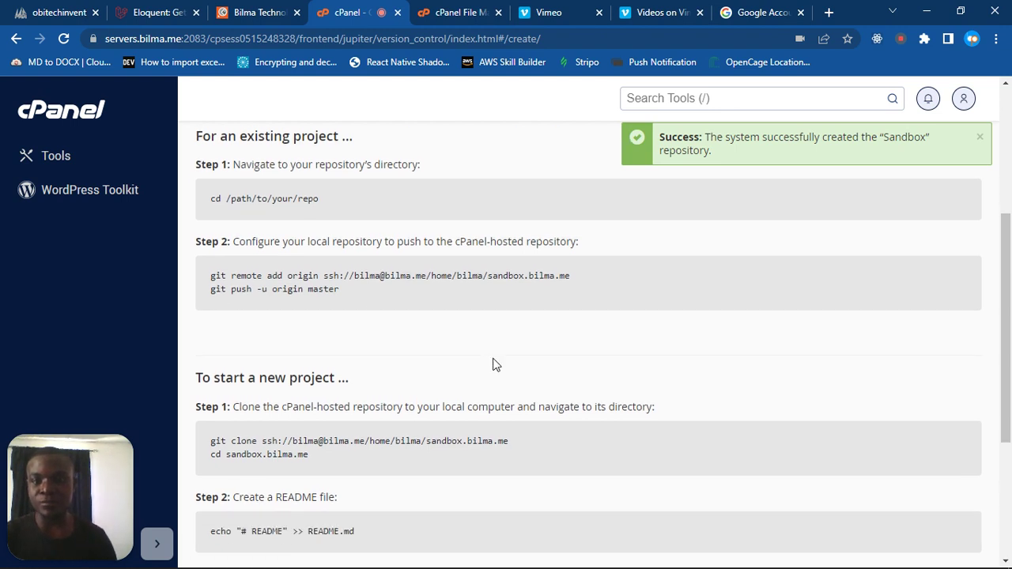
pyautogui.scroll(1, 348, 388)
pyautogui.scroll(2, 325, 392)
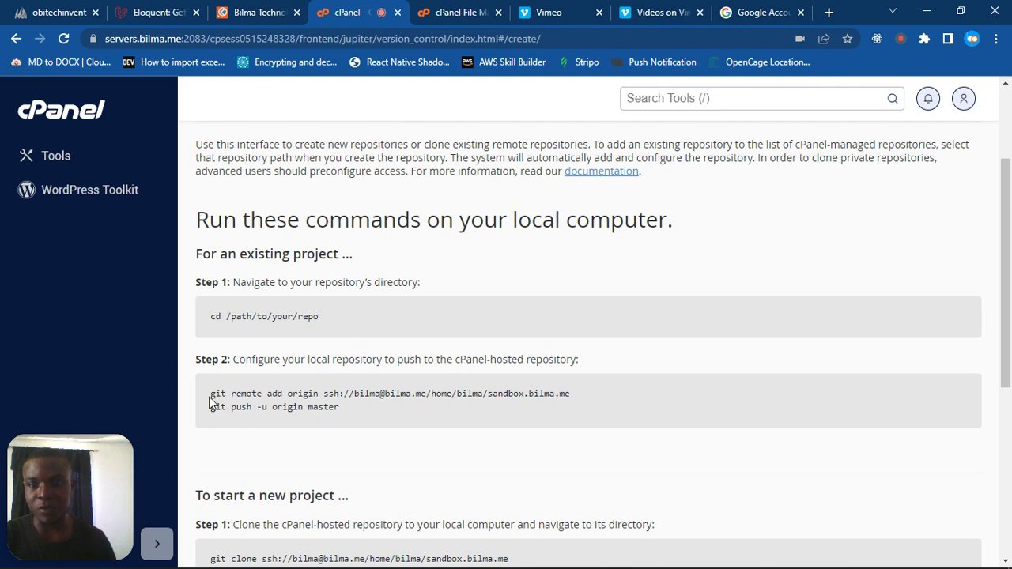
pyautogui.moveTo(210, 403); pyautogui.dragTo(636, 402)
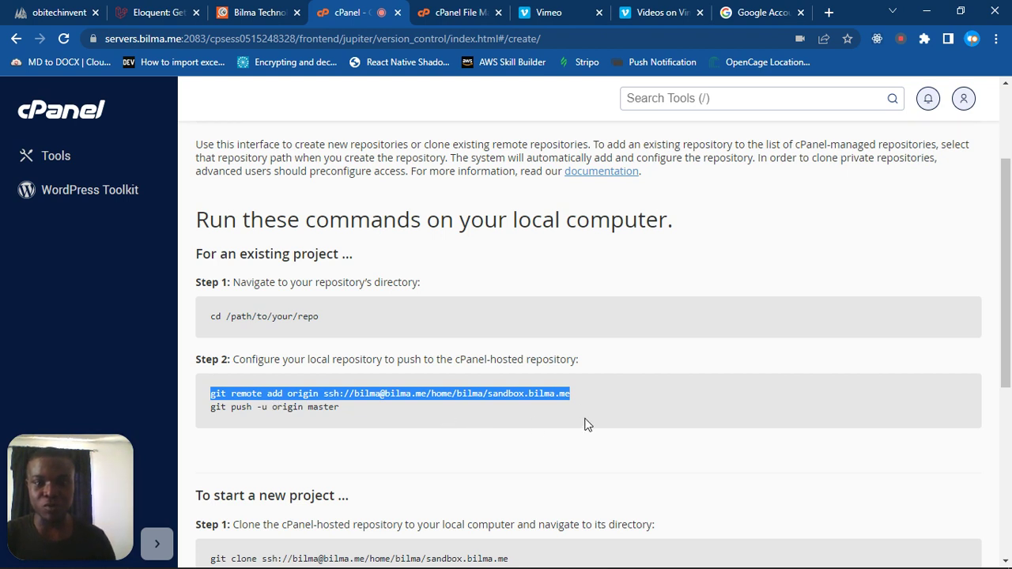
pyautogui.scroll(-3, 536, 424)
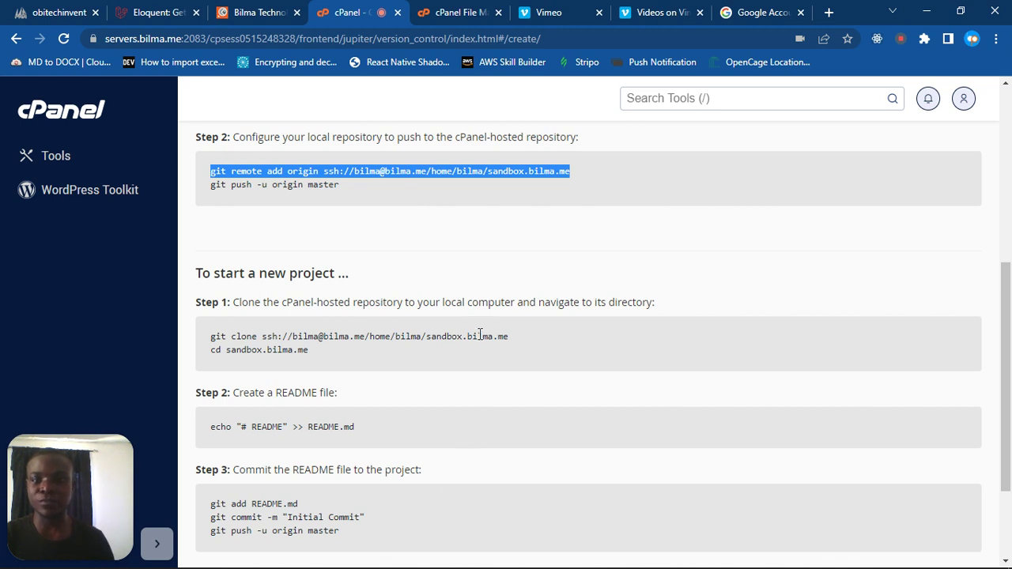
# Switch to Visual Studio Code and open the sms-apis project in its own maximized window.
pyautogui.moveTo(400, 565)
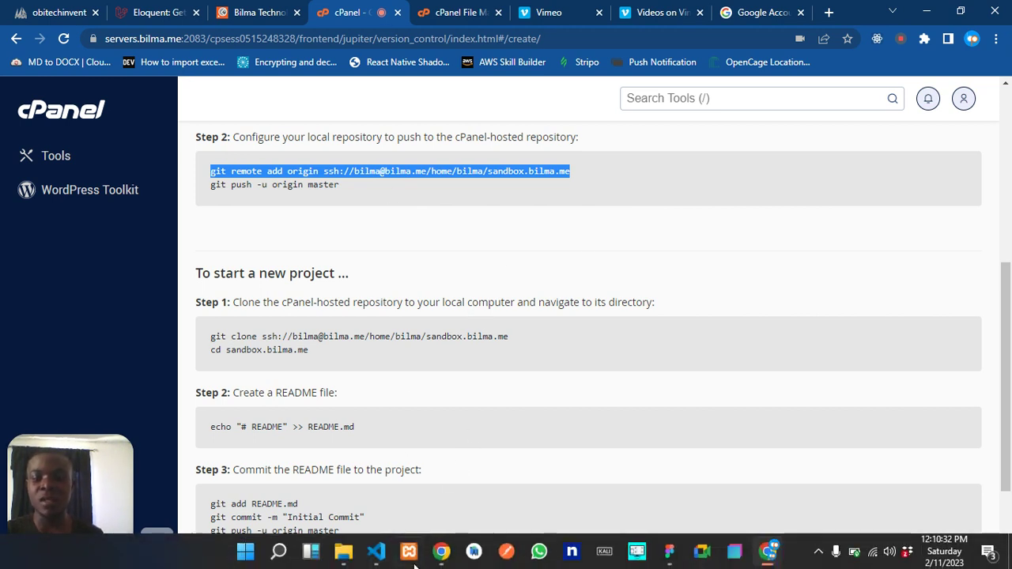
pyautogui.click(376, 551)
pyautogui.rightClick(376, 551)
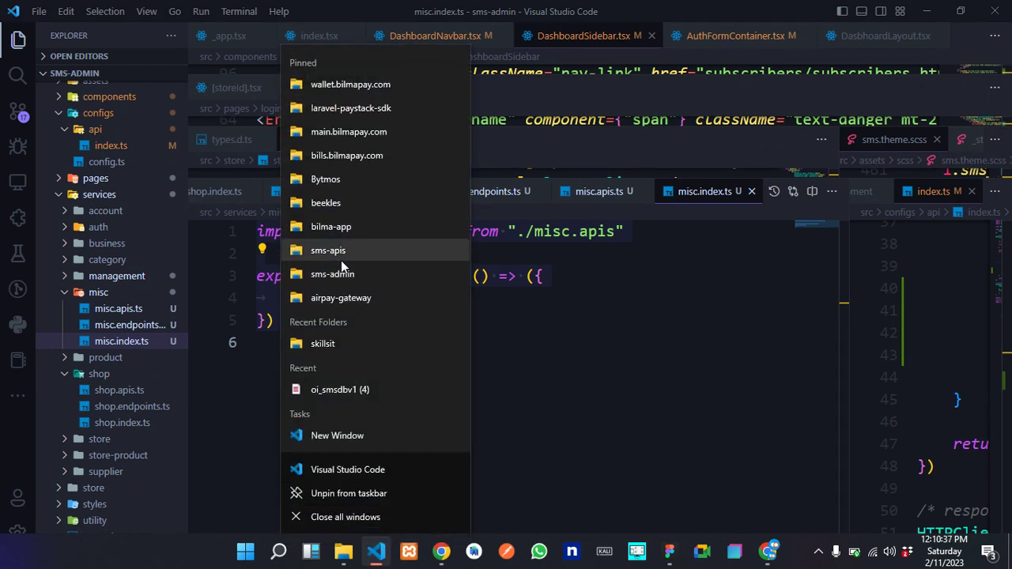
pyautogui.click(420, 318)
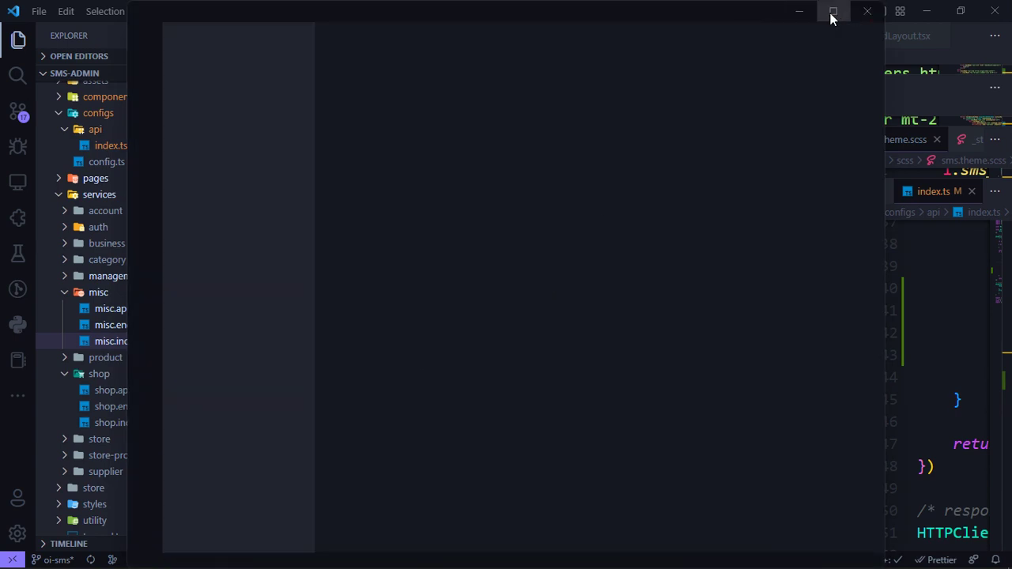
pyautogui.click(833, 11)
# Return to cPanel in the browser and copy the git remote add origin command for existing projects.
pyautogui.hotkey('alt', 'Tab')
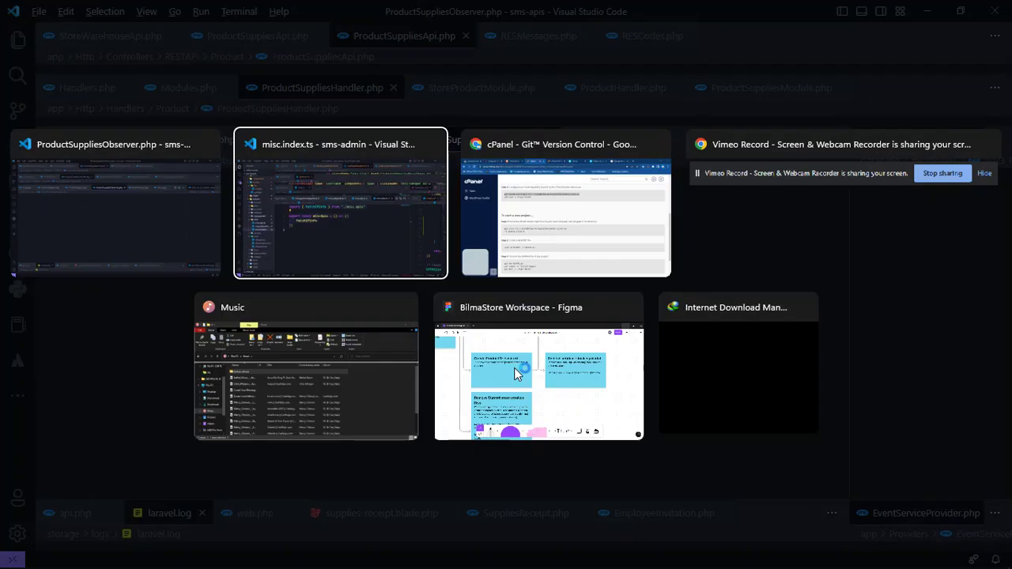
pyautogui.click(516, 238)
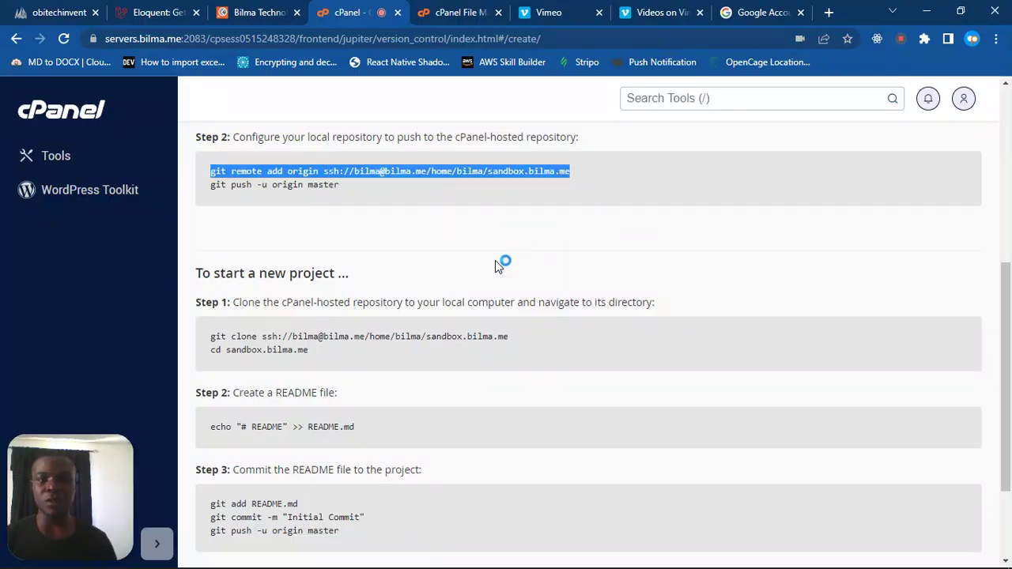
pyautogui.click(214, 171)
pyautogui.moveTo(214, 171); pyautogui.dragTo(569, 169)
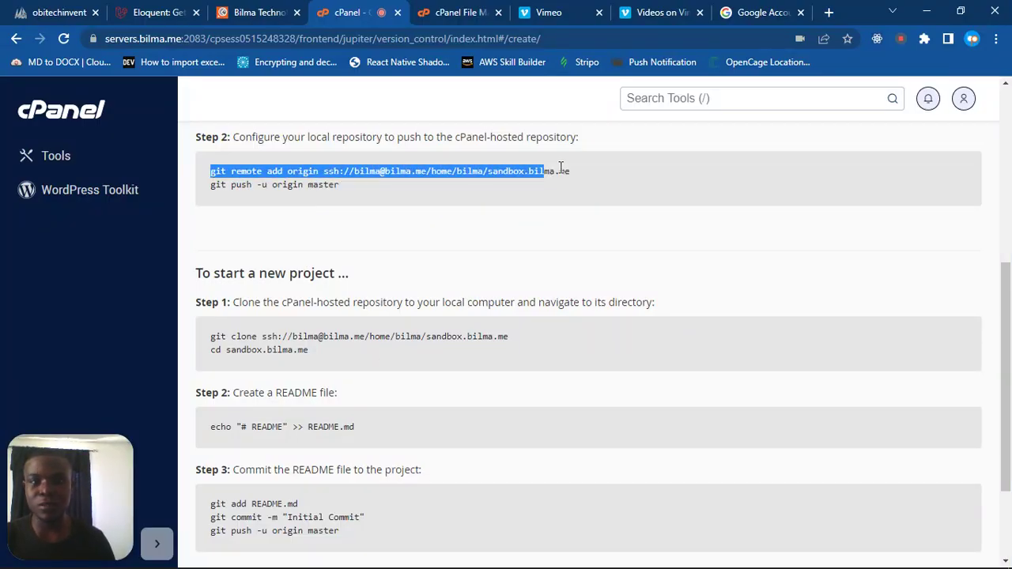
pyautogui.click(583, 167)
pyautogui.tripleClick(576, 179)
pyautogui.hotkey('ctrl', 'c')
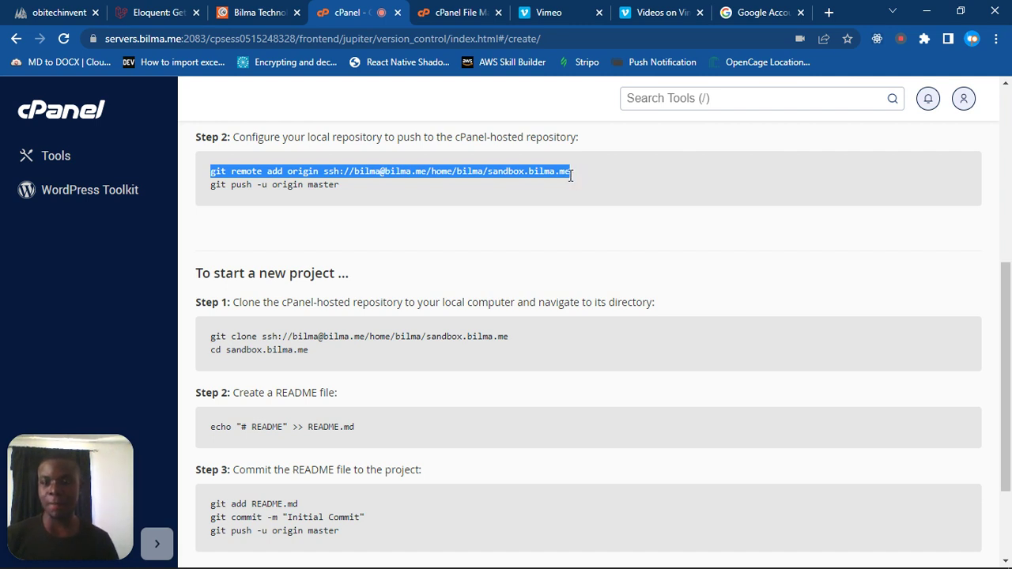
# Switch to the sms-apis window in Visual Studio Code, clear its integrated terminal with cls, and start a Git Bash session.
pyautogui.hotkey('alt', 'Tab')
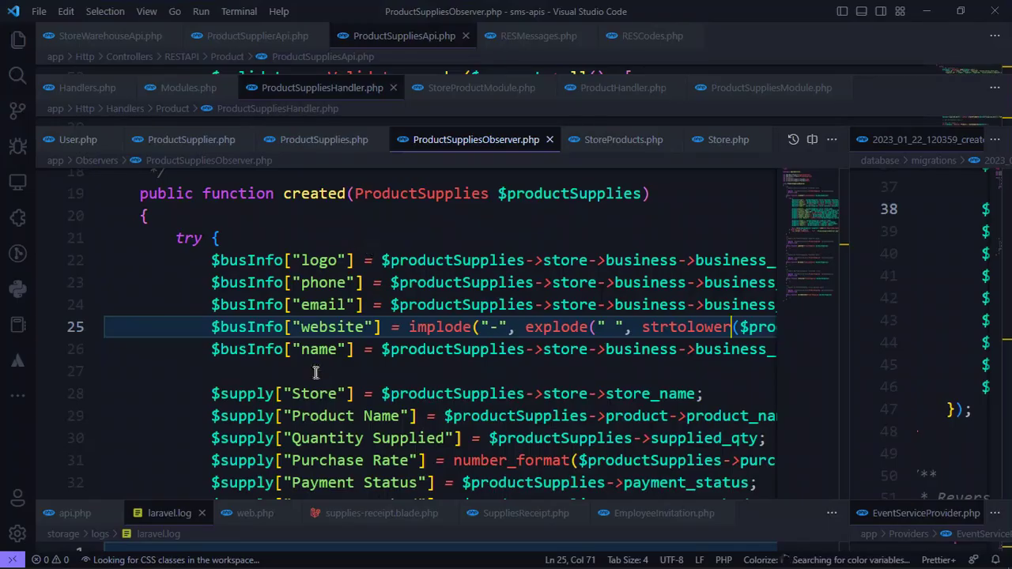
pyautogui.click(656, 194)
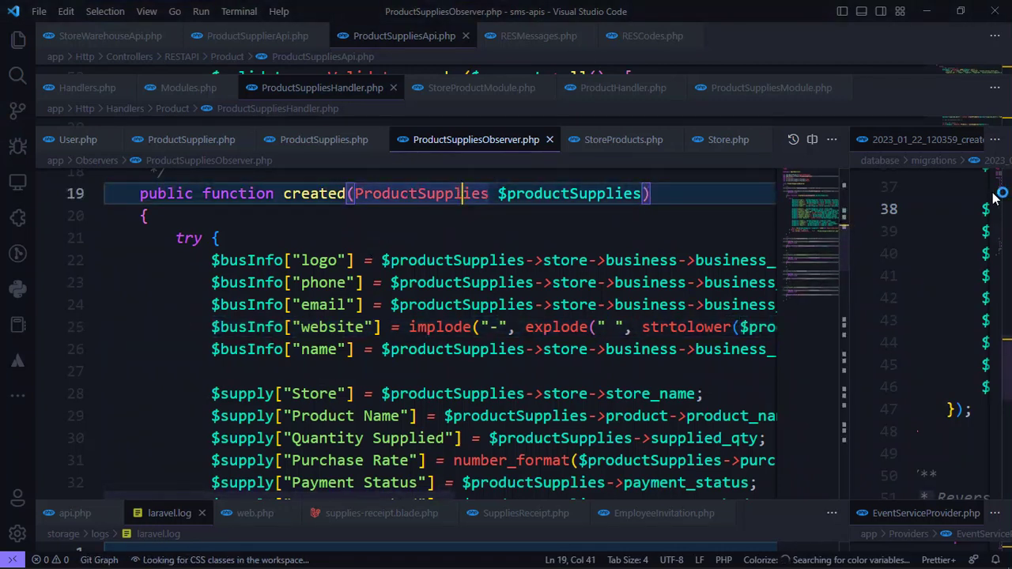
pyautogui.hotkey('ctrl', '`')
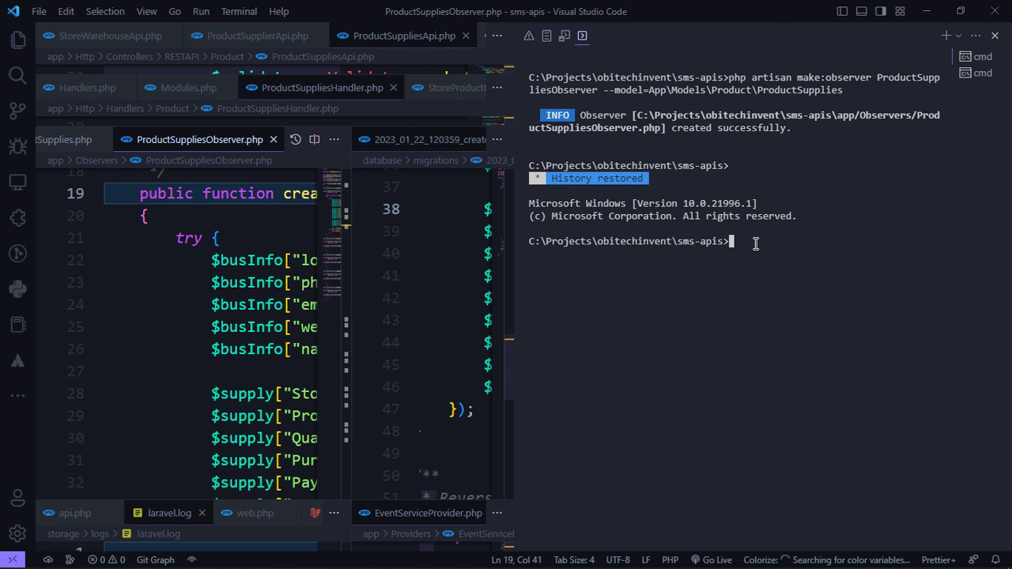
pyautogui.write('clear')
pyautogui.press('Return')
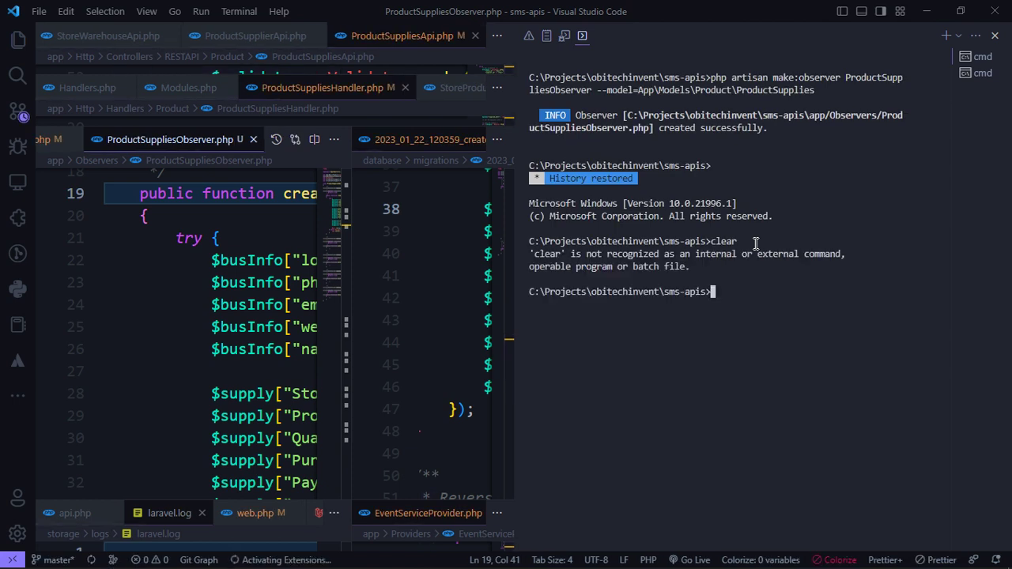
pyautogui.write('cls')
pyautogui.press('Return')
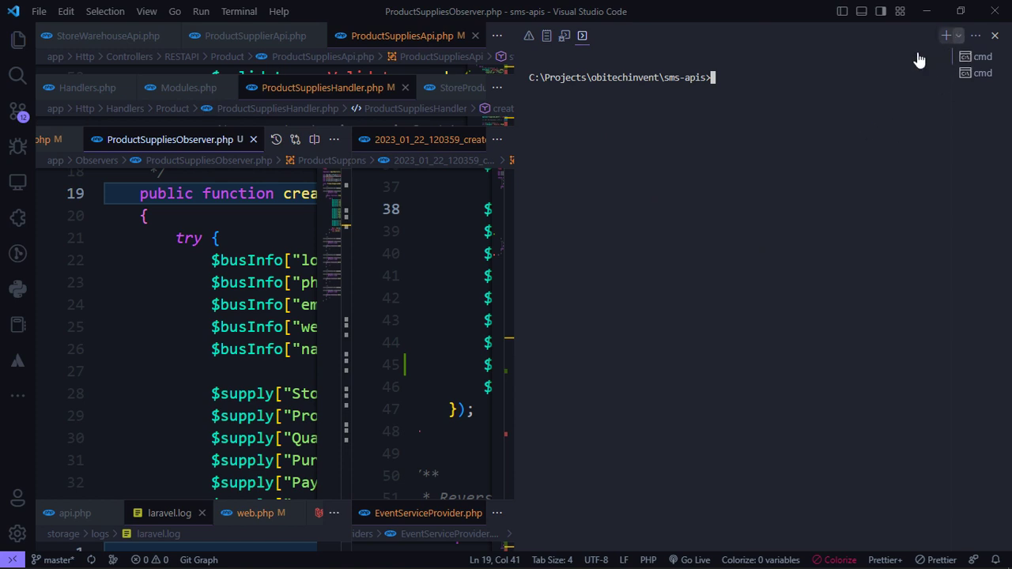
pyautogui.click(959, 37)
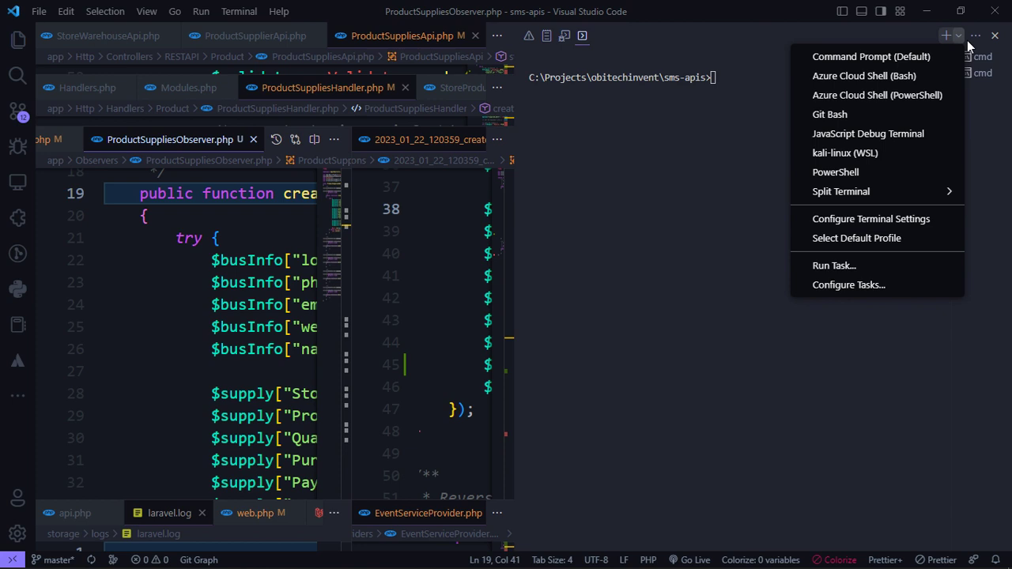
pyautogui.click(828, 119)
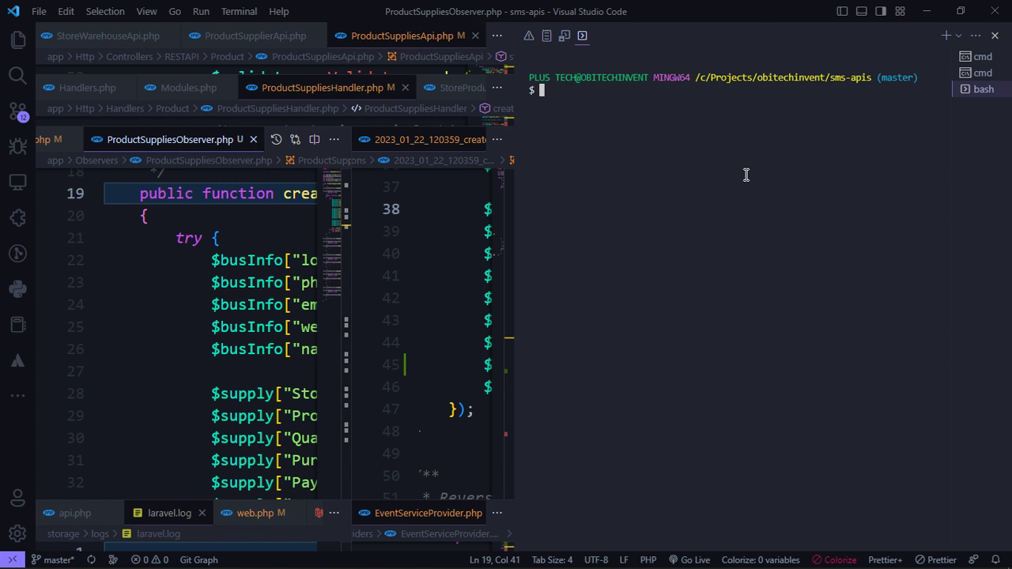
# List the project's configured Git remotes with git remote and clear the terminal.
pyautogui.write('git remot')
pyautogui.press('BackSpace')
pyautogui.press('BackSpace')
pyautogui.press('BackSpace')
pyautogui.write('emote')
pyautogui.press('Return')
pyautogui.write('clear')
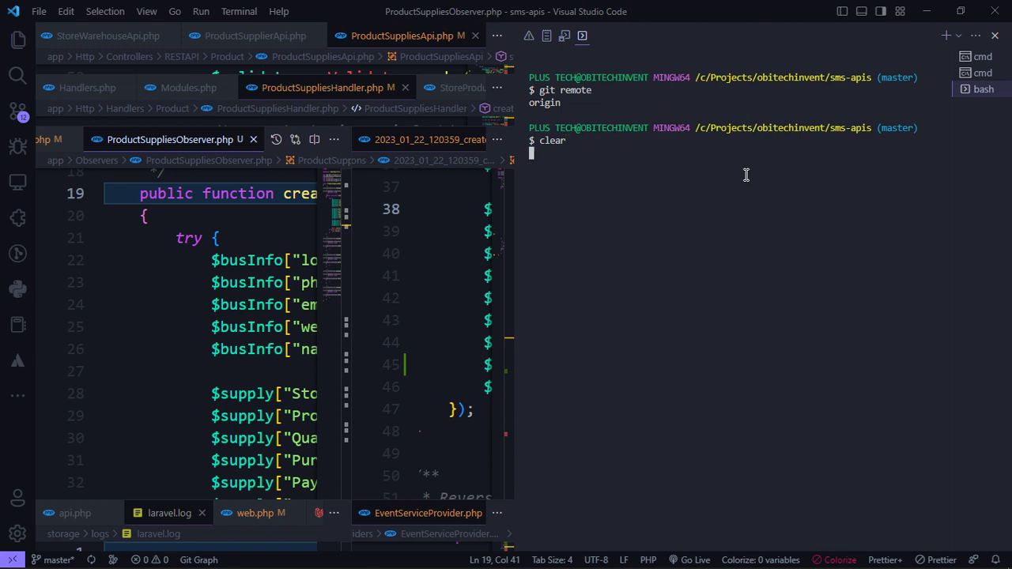
pyautogui.press('Return')
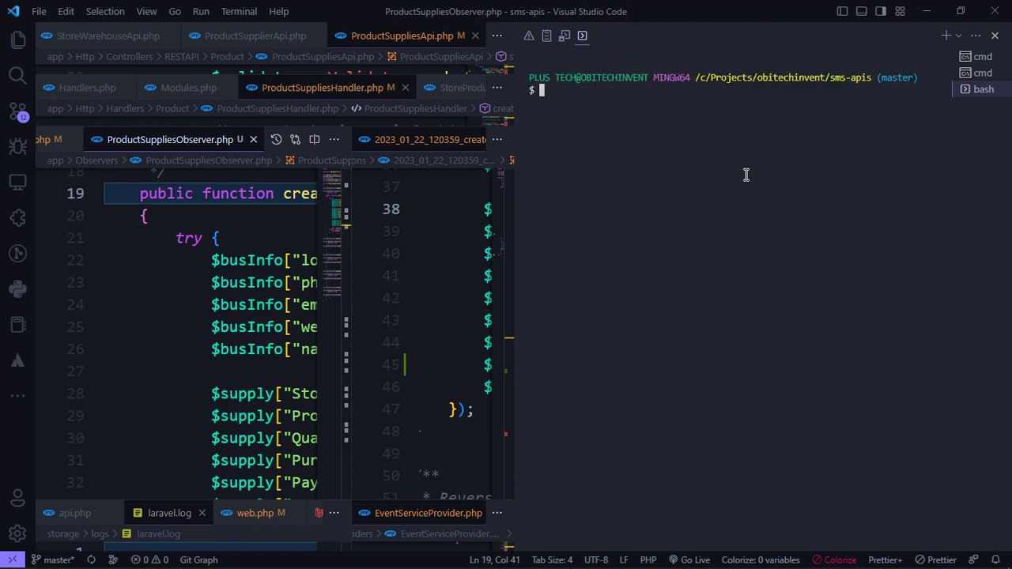
# Try to add the copied SSH URL of the sandbox.bilma.me repository as the remote origin and clear the terminal.
pyautogui.hotkey('ctrl', 'v')
pyautogui.press('Left')
pyautogui.press('Left')
pyautogui.press('Left')
pyautogui.press('Left')
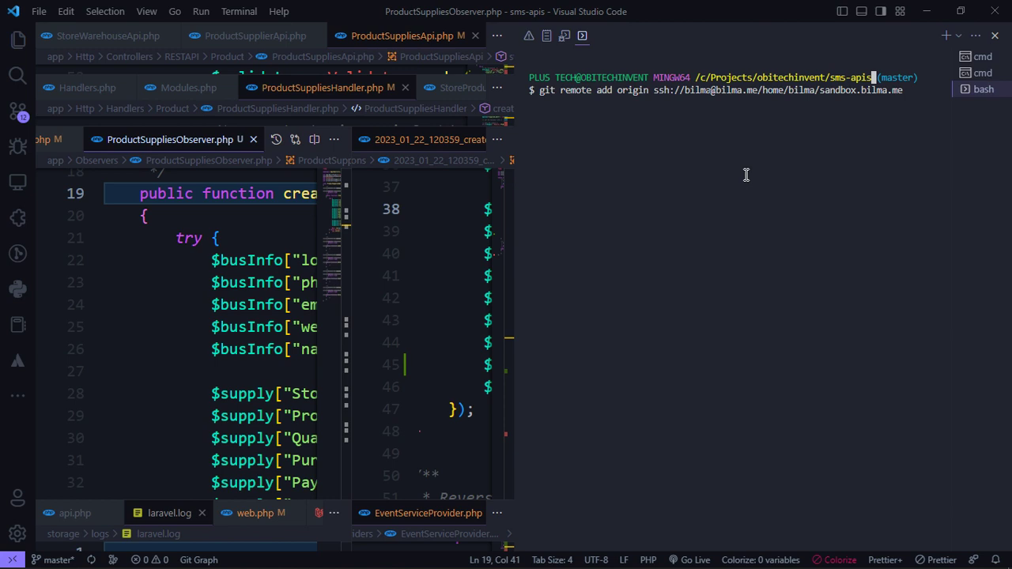
pyautogui.press('Left')
pyautogui.press('Left')
pyautogui.press('Left')
pyautogui.press('Left')
pyautogui.press('Left')
pyautogui.press('Left')
pyautogui.press('Left')
pyautogui.press('Left')
pyautogui.press('Left')
pyautogui.press('Left')
pyautogui.press('Left')
pyautogui.press('Left')
pyautogui.press('Left')
pyautogui.press('Left')
pyautogui.press('Left')
pyautogui.press('Left')
pyautogui.press('Left')
pyautogui.press('Left')
pyautogui.press('Left')
pyautogui.press('Left')
pyautogui.press('Right')
pyautogui.press('Right')
pyautogui.press('Right')
pyautogui.press('Right')
pyautogui.press('Right')
pyautogui.press('Right')
pyautogui.press('Right')
pyautogui.press('Right')
pyautogui.press('Right')
pyautogui.press('Right')
pyautogui.press('Right')
pyautogui.press('Right')
pyautogui.press('Right')
pyautogui.press('Right')
pyautogui.press('Right')
pyautogui.press('Right')
pyautogui.press('Right')
pyautogui.press('Right')
pyautogui.press('Right')
pyautogui.press('Right')
pyautogui.hotkey('ctrl', 'l')
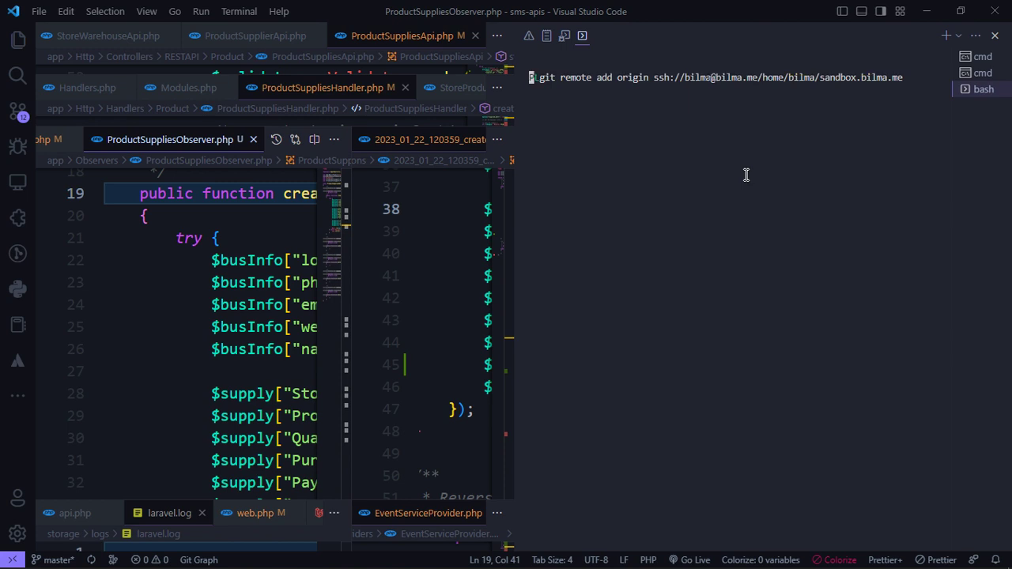
pyautogui.press('Return')
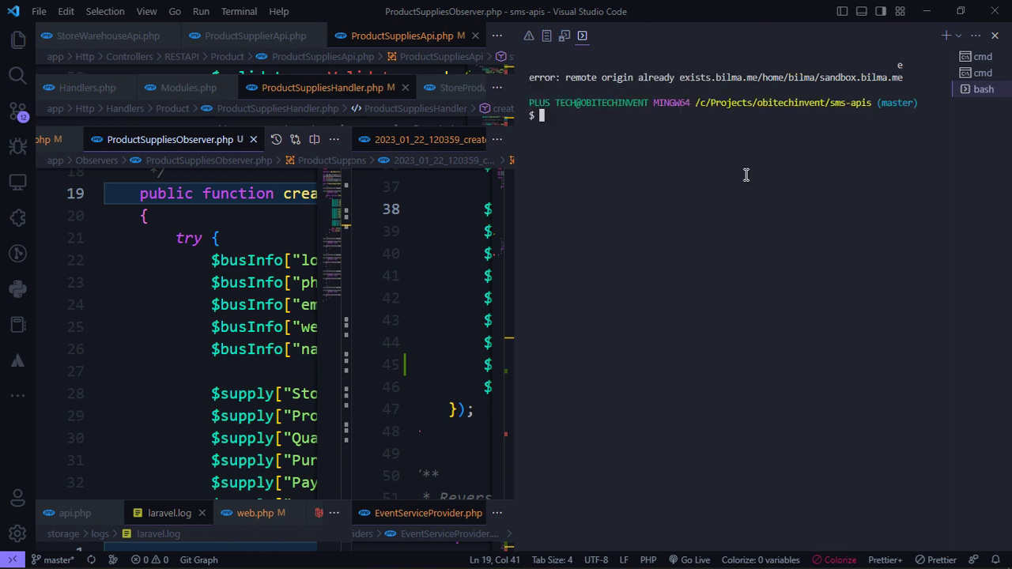
pyautogui.write('clear')
pyautogui.press('Return')
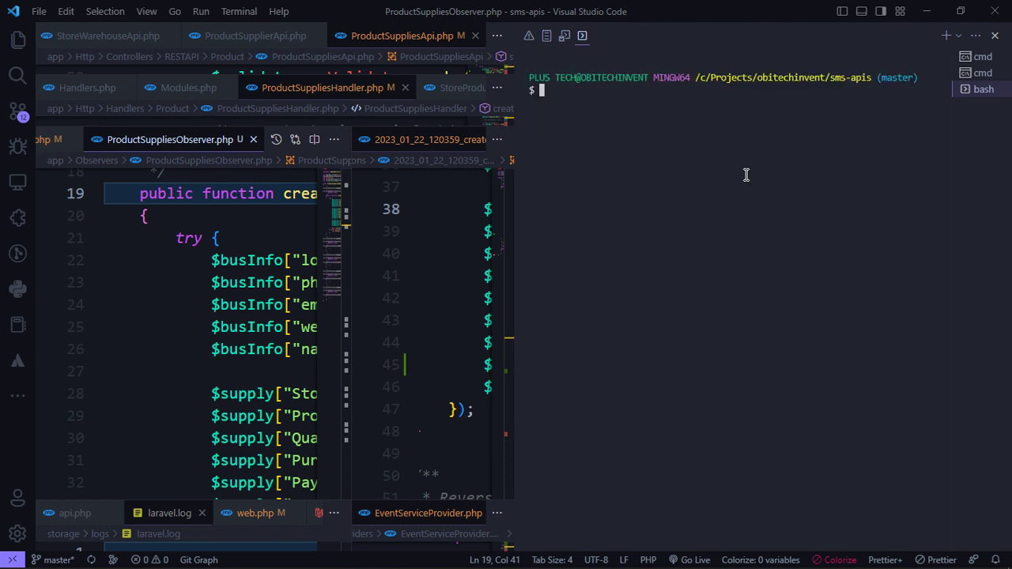
pyautogui.press('Up')
pyautogui.press('Up')
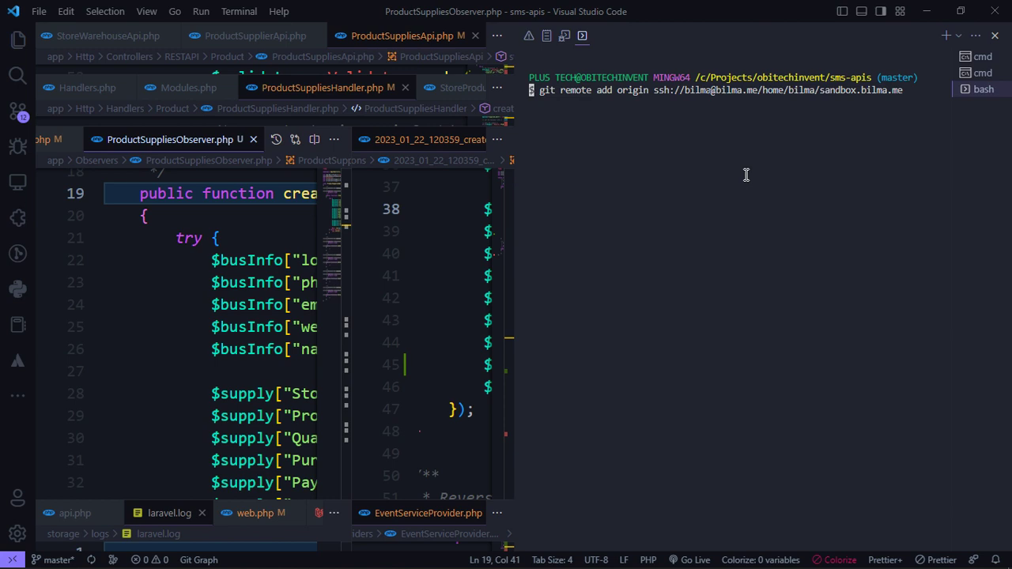
pyautogui.press('Down')
pyautogui.press('Up')
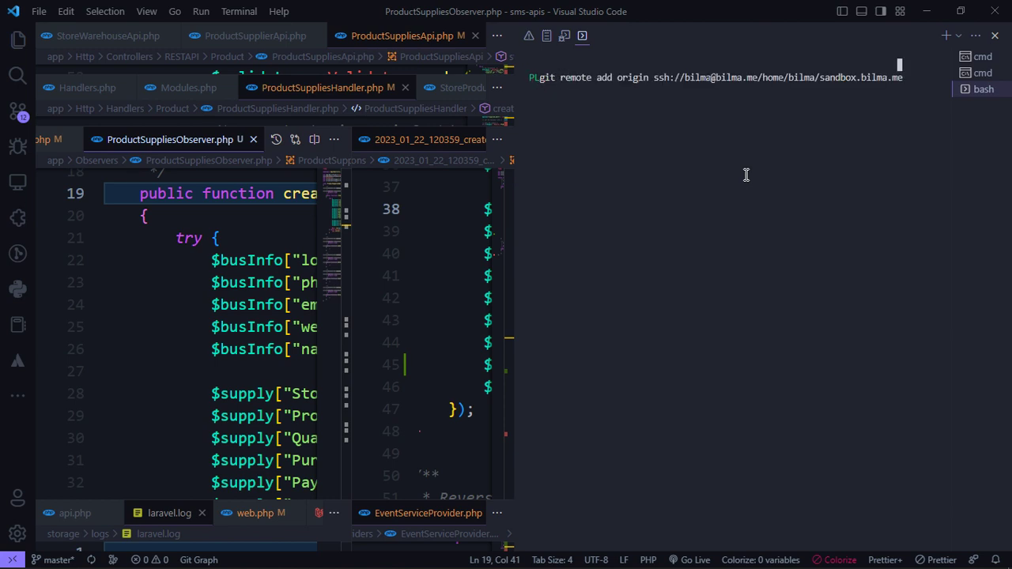
pyautogui.press('Up')
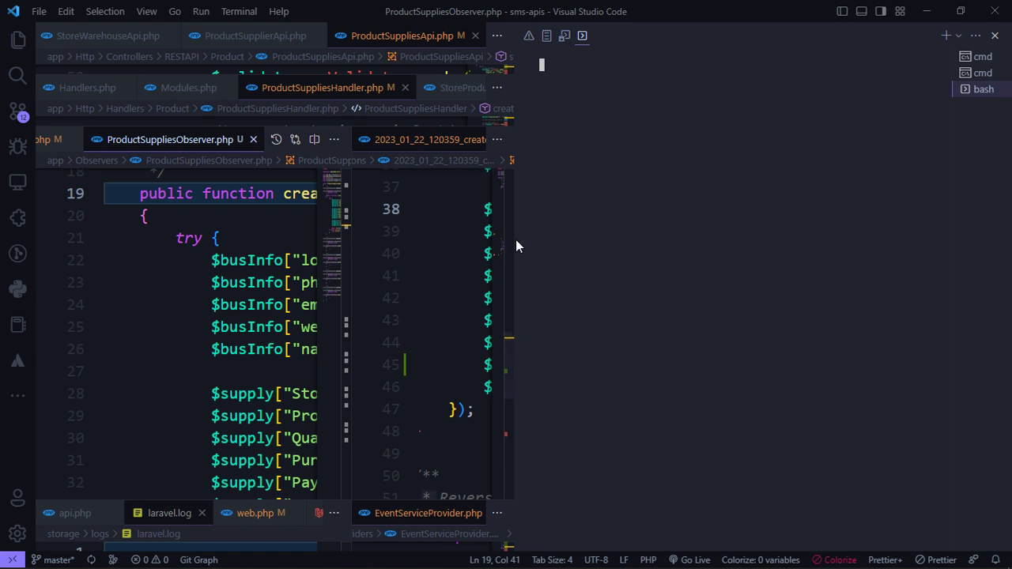
# Kill the current bash terminal and start a fresh Git Bash session.
pyautogui.rightClick(984, 89)
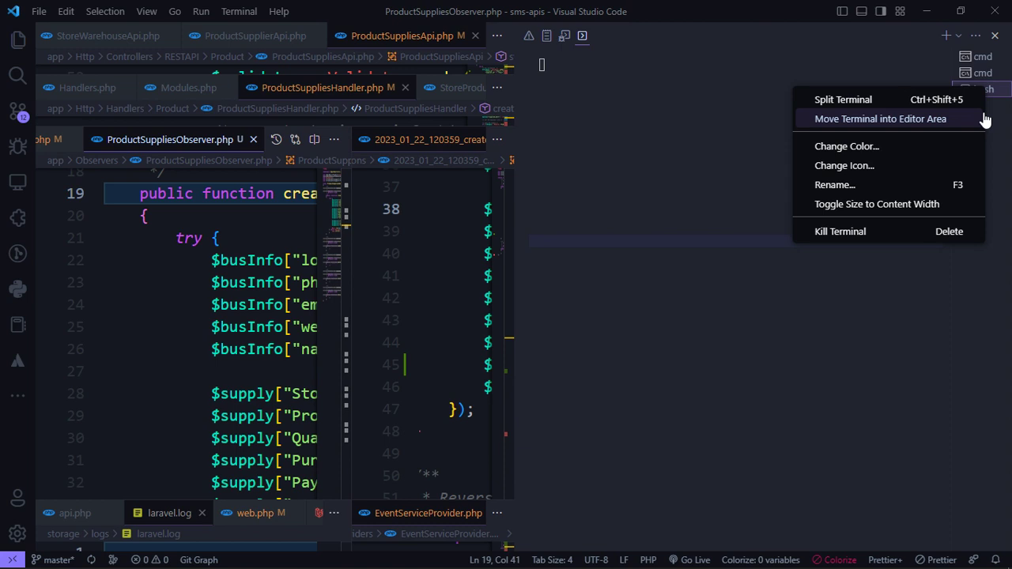
pyautogui.click(840, 231)
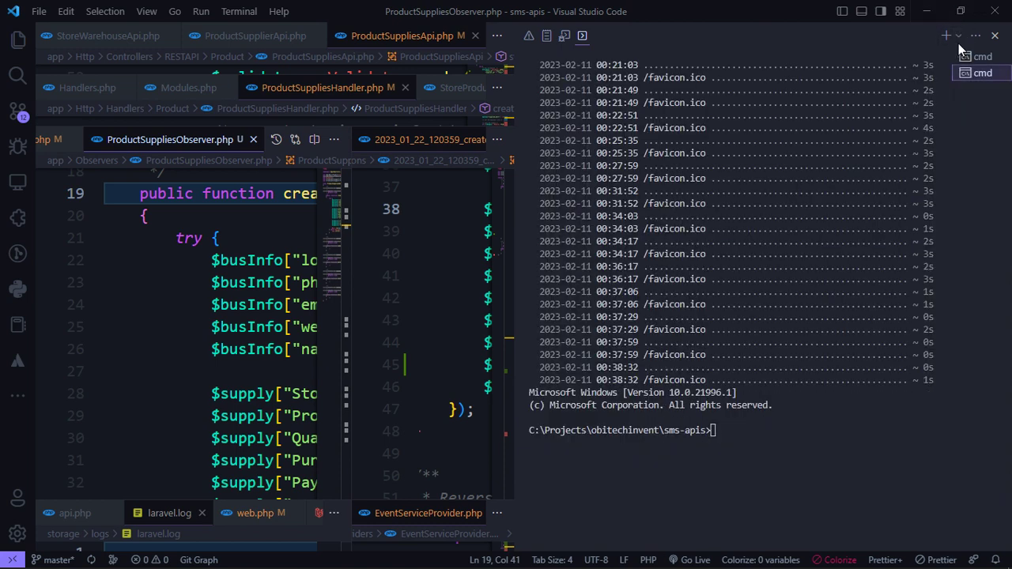
pyautogui.click(957, 35)
pyautogui.click(841, 116)
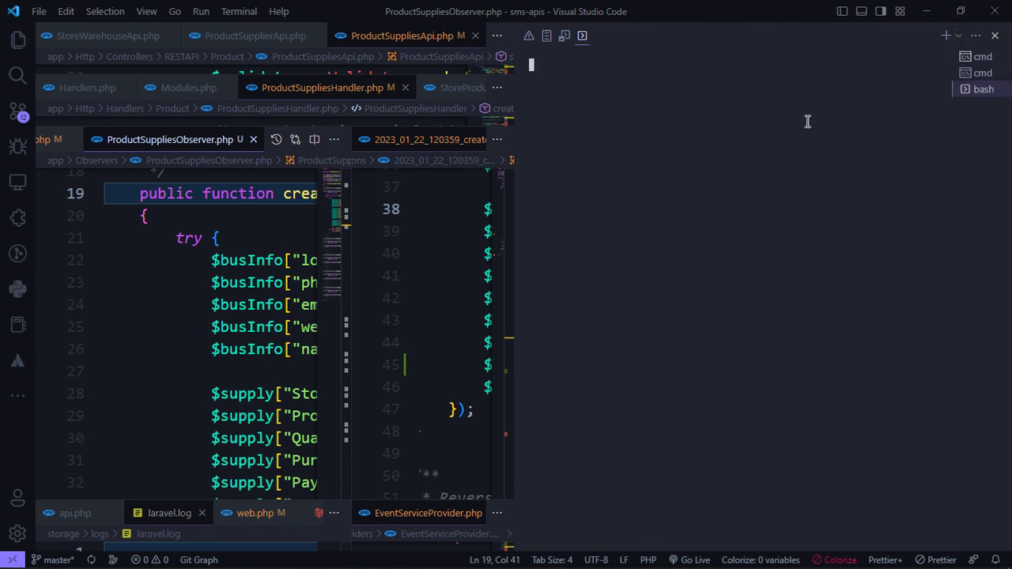
# Add the copied SSH URL of the sandbox.bilma.me repository as a Git remote named sandbox and clear the terminal.
pyautogui.hotkey('ctrl', 'v')
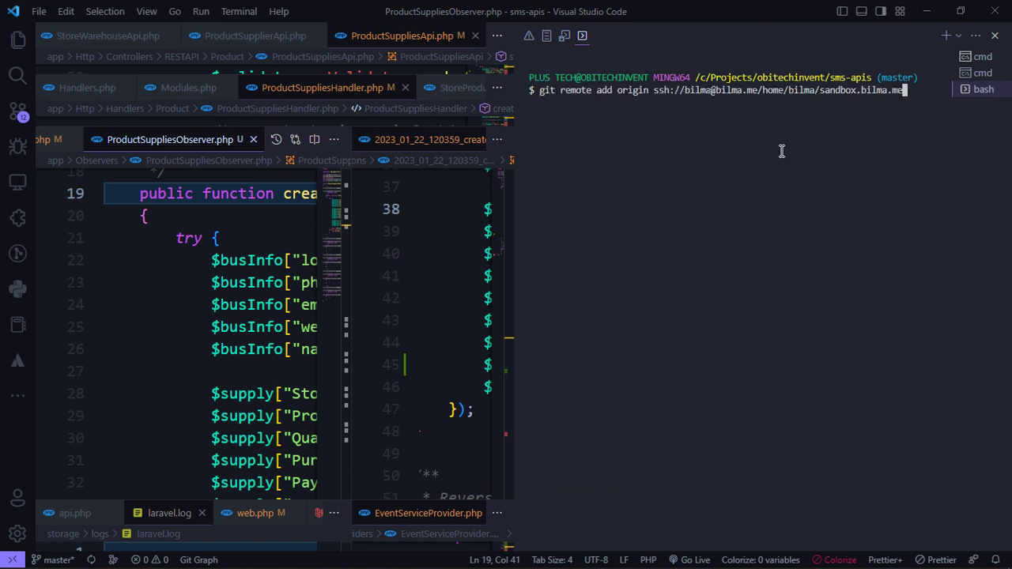
pyautogui.press('Left')
pyautogui.press('Left')
pyautogui.press('Left')
pyautogui.press('Left')
pyautogui.press('Left')
pyautogui.press('Left')
pyautogui.press('Left')
pyautogui.press('Left')
pyautogui.press('Left')
pyautogui.press('Left')
pyautogui.press('Left')
pyautogui.press('Left')
pyautogui.press('Left')
pyautogui.press('Left')
pyautogui.press('Left')
pyautogui.press('Left')
pyautogui.press('Left')
pyautogui.press('Left')
pyautogui.press('Left')
pyautogui.press('Left')
pyautogui.press('BackSpace')
pyautogui.press('BackSpace')
pyautogui.press('BackSpace')
pyautogui.press('BackSpace')
pyautogui.press('BackSpace')
pyautogui.press('BackSpace')
pyautogui.write('p')
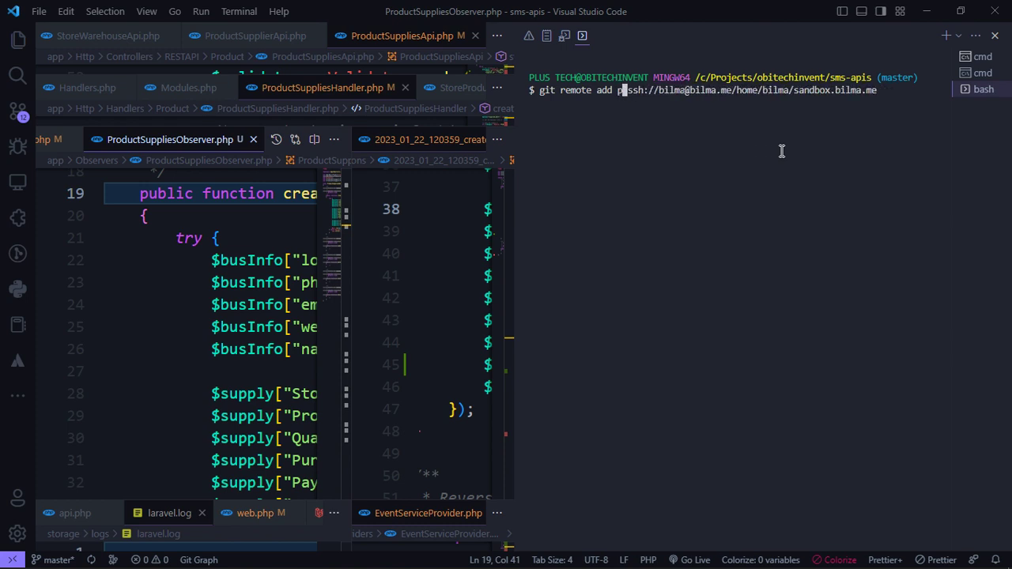
pyautogui.write('rod')
pyautogui.press('BackSpace')
pyautogui.press('BackSpace')
pyautogui.press('BackSpace')
pyautogui.press('BackSpace')
pyautogui.write('sandbox')
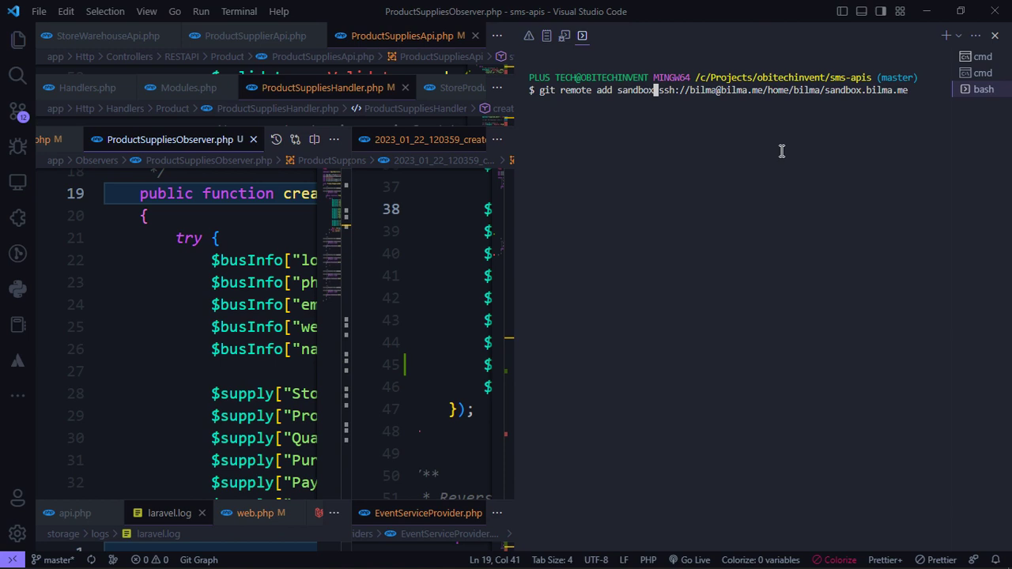
pyautogui.press('Return')
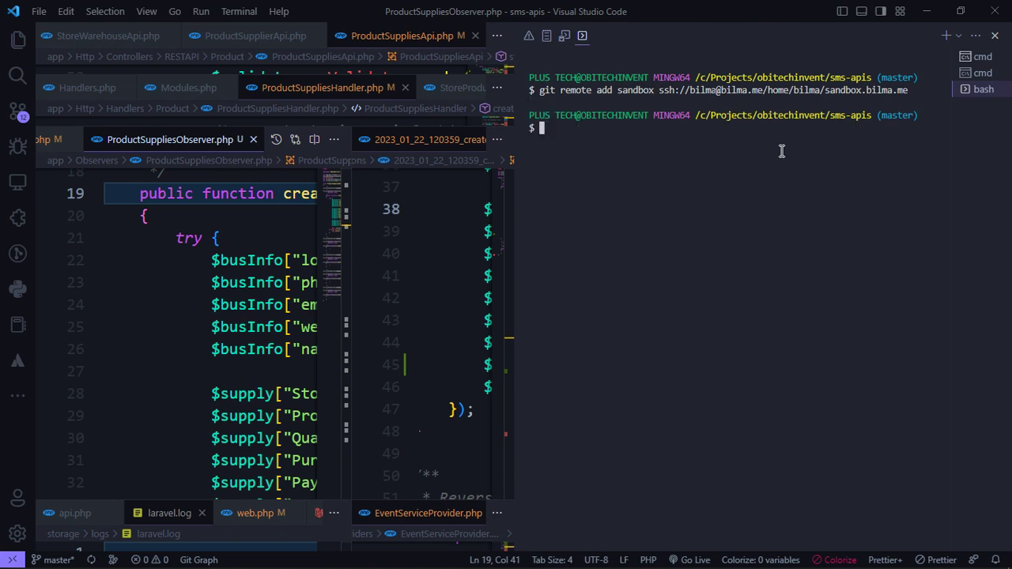
pyautogui.write('clear')
pyautogui.press('Return')
# Switch to cPanel in the browser and open SSH Access in the Security section of the tools page.
pyautogui.hotkey('alt', 'Tab')
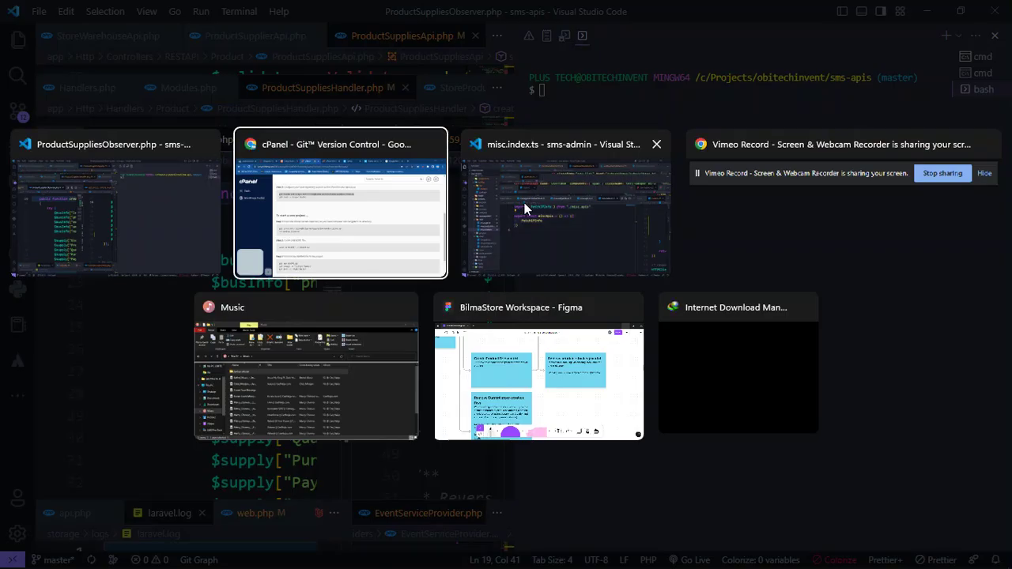
pyautogui.click(343, 229)
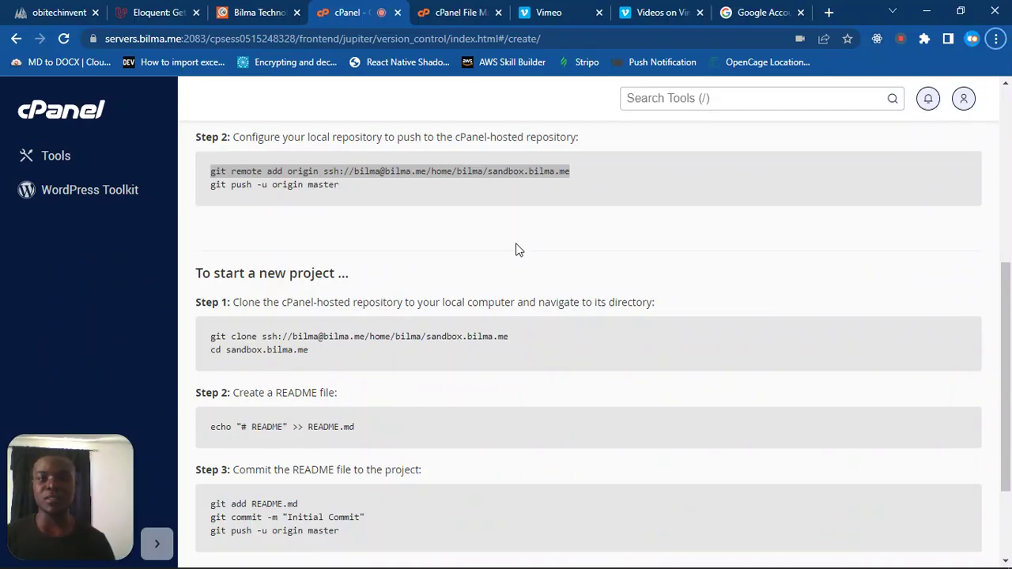
pyautogui.click(77, 127)
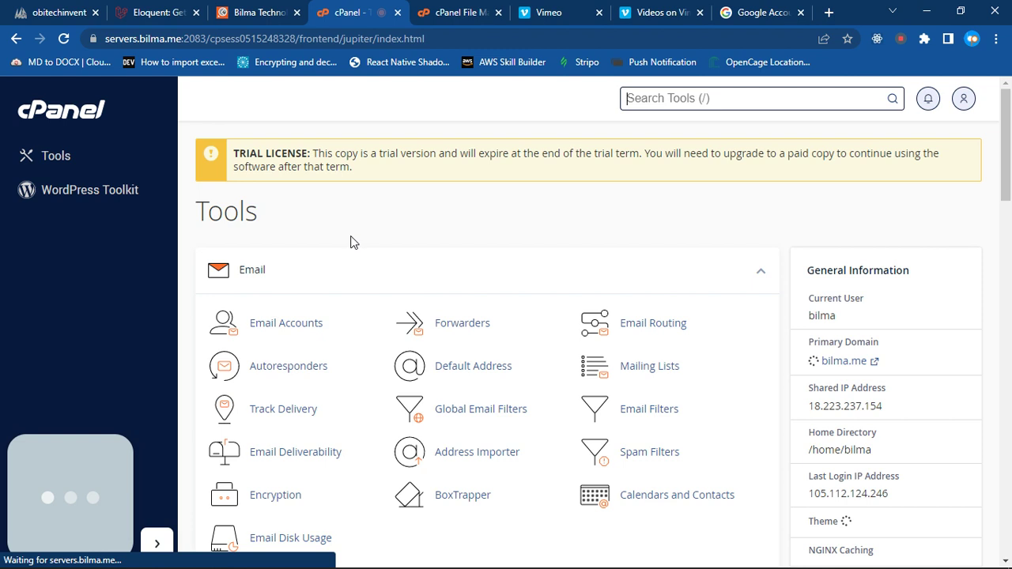
pyautogui.scroll(-1, 639, 264)
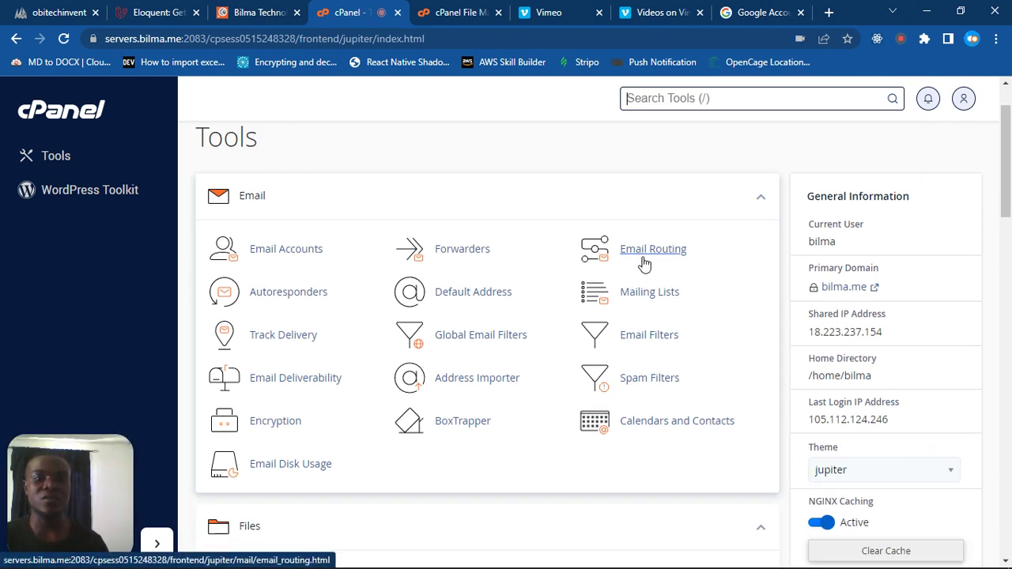
pyautogui.scroll(-2, 634, 264)
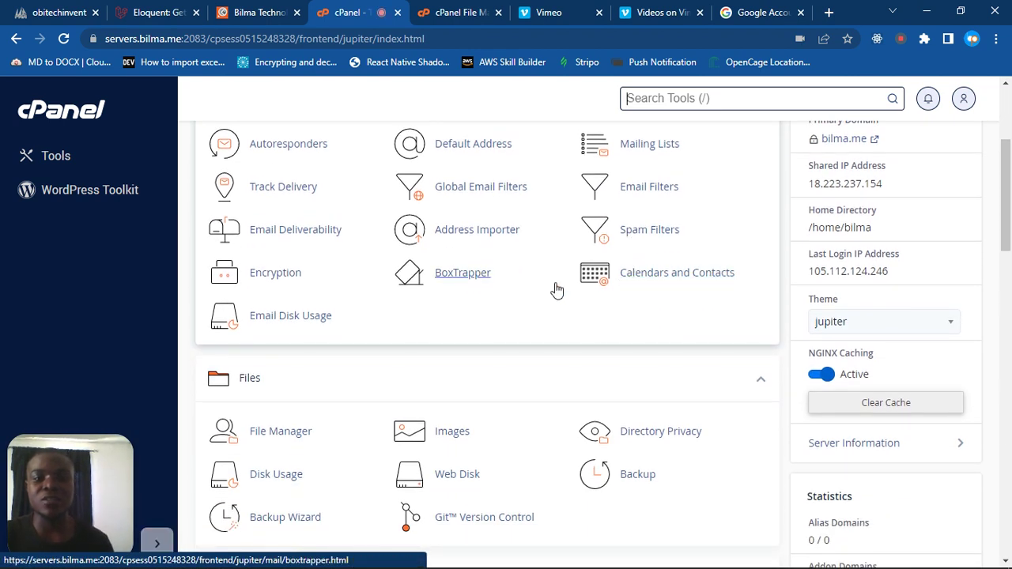
pyautogui.scroll(3, 837, 301)
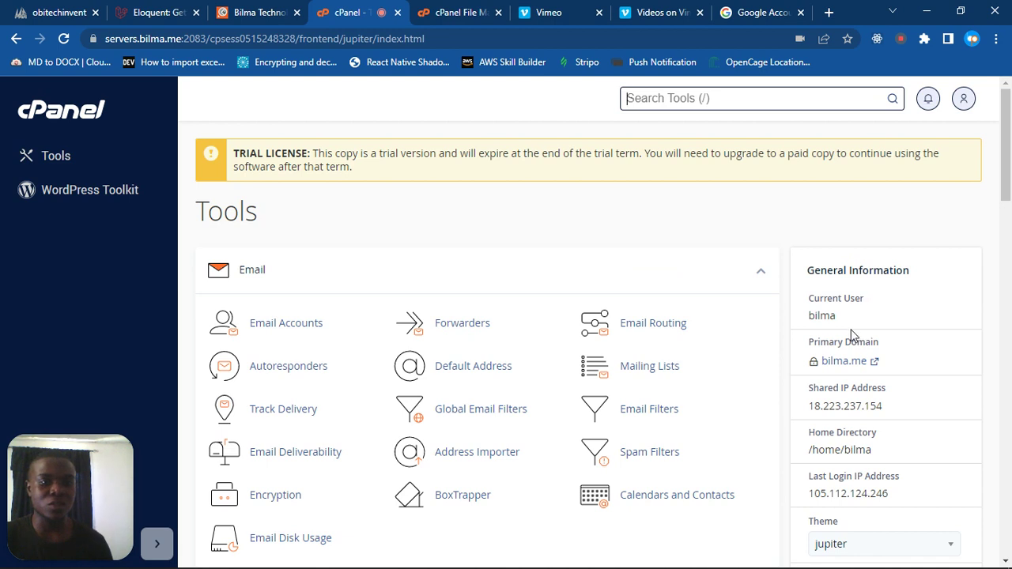
pyautogui.scroll(-3, 793, 321)
pyautogui.scroll(2, 795, 318)
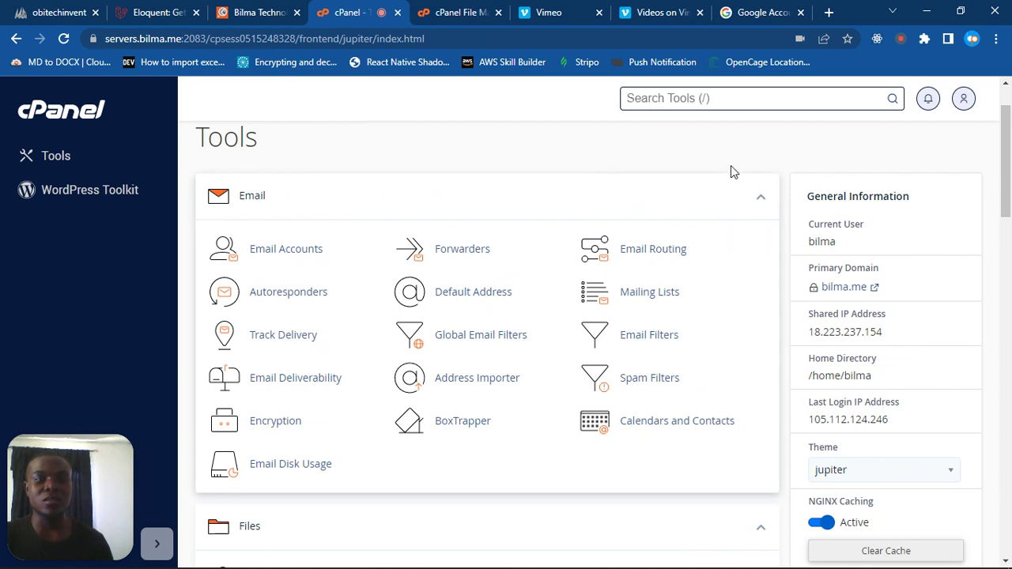
pyautogui.scroll(-2, 915, 247)
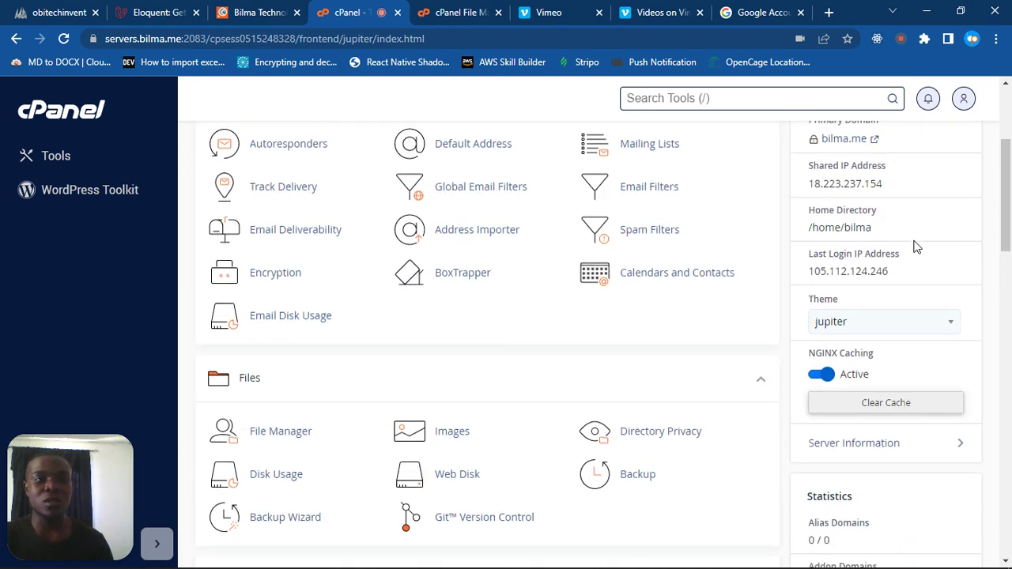
pyautogui.scroll(-2, 457, 278)
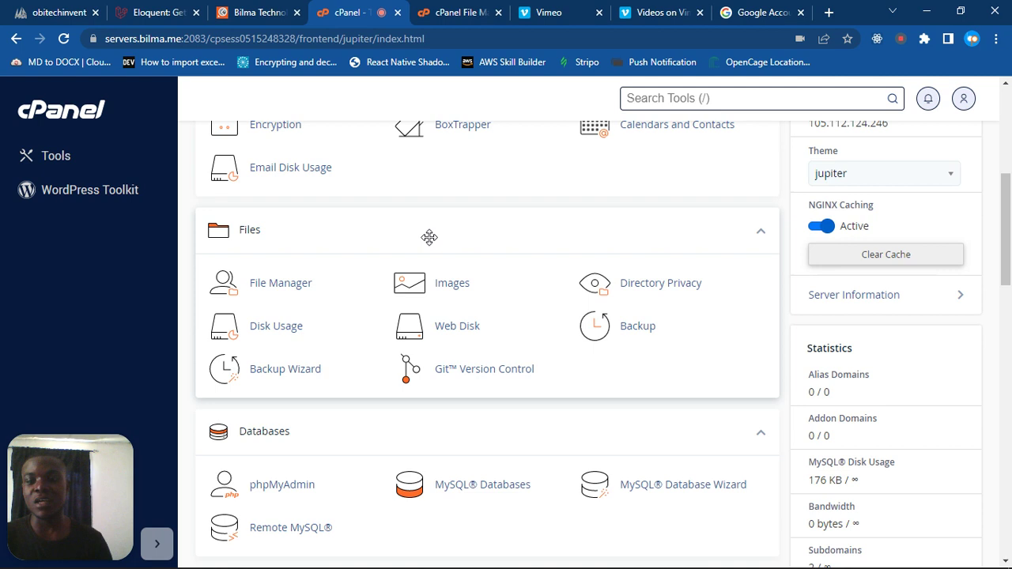
pyautogui.press('/')
pyautogui.scroll(-2, 538, 251)
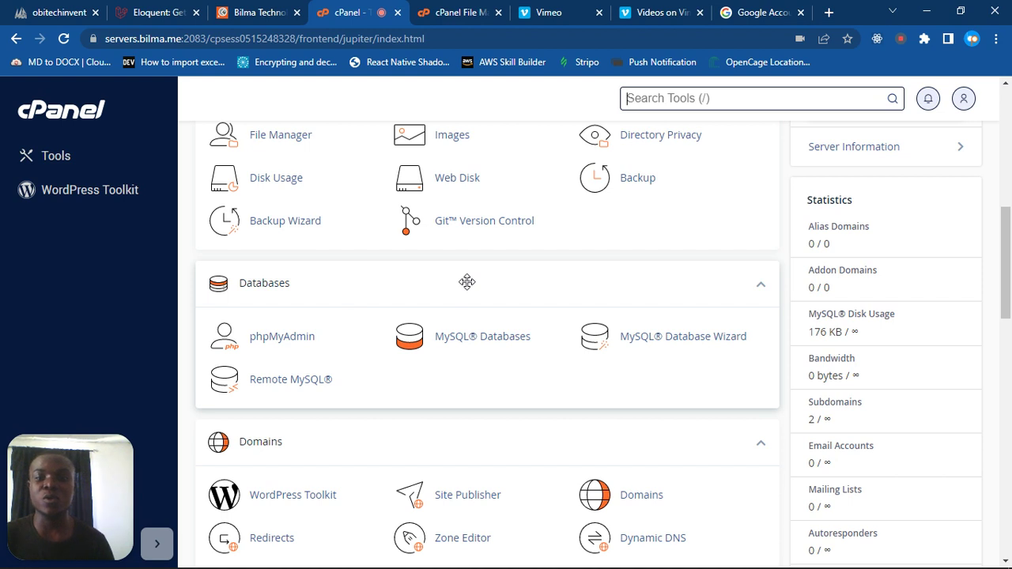
pyautogui.scroll(-2, 440, 283)
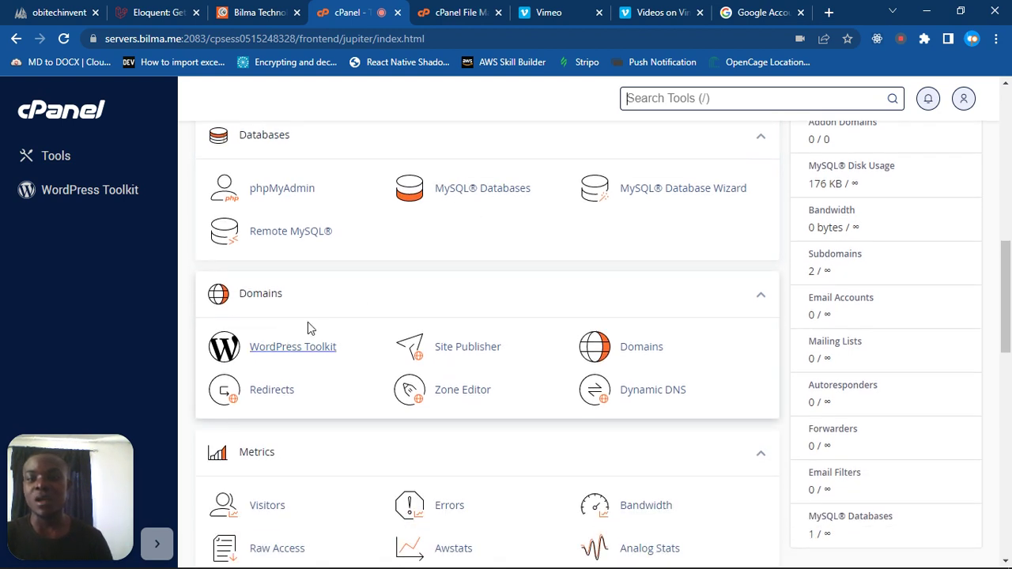
pyautogui.scroll(-3, 411, 295)
pyautogui.scroll(-3, 411, 296)
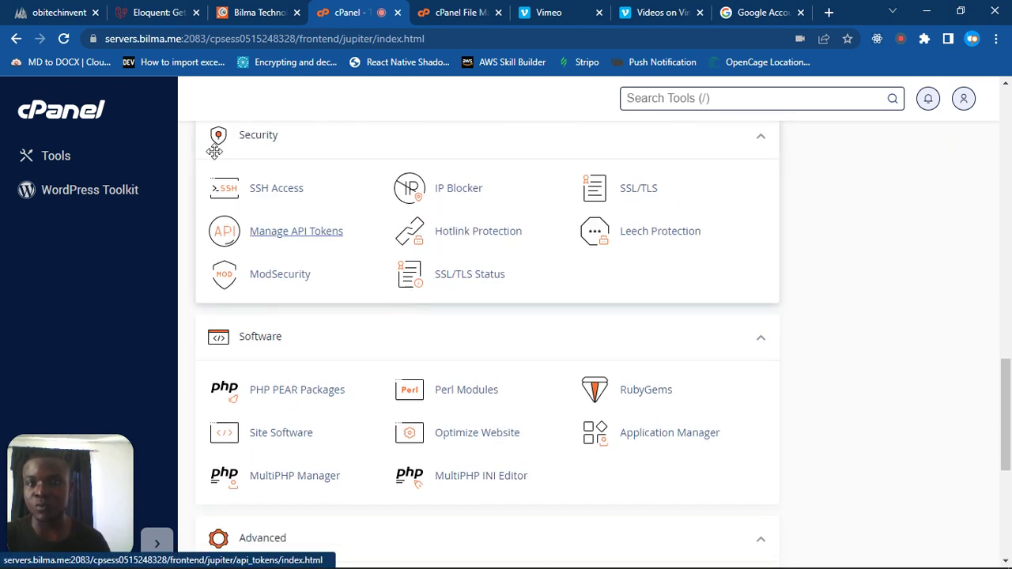
pyautogui.click(274, 197)
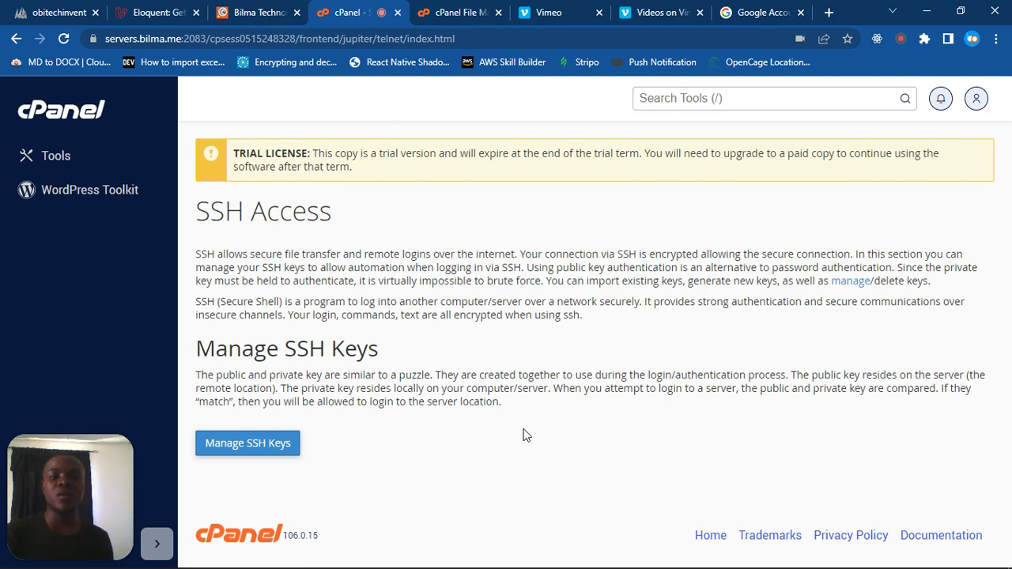
# Switch to File Explorer and open the id_rsa PUB file from the .ssh folder in the user's home directory.
pyautogui.click(325, 518)
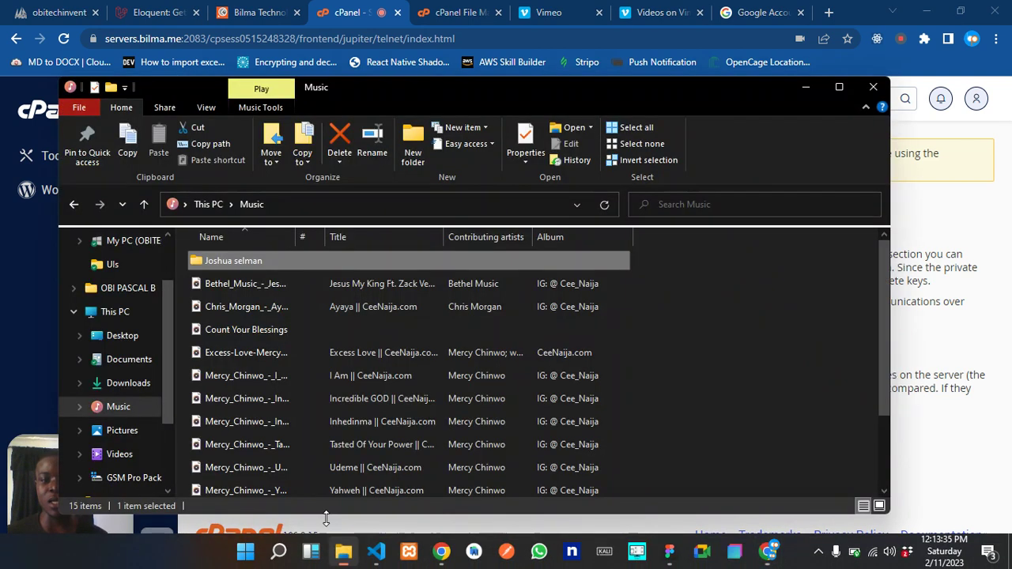
pyautogui.click(130, 288)
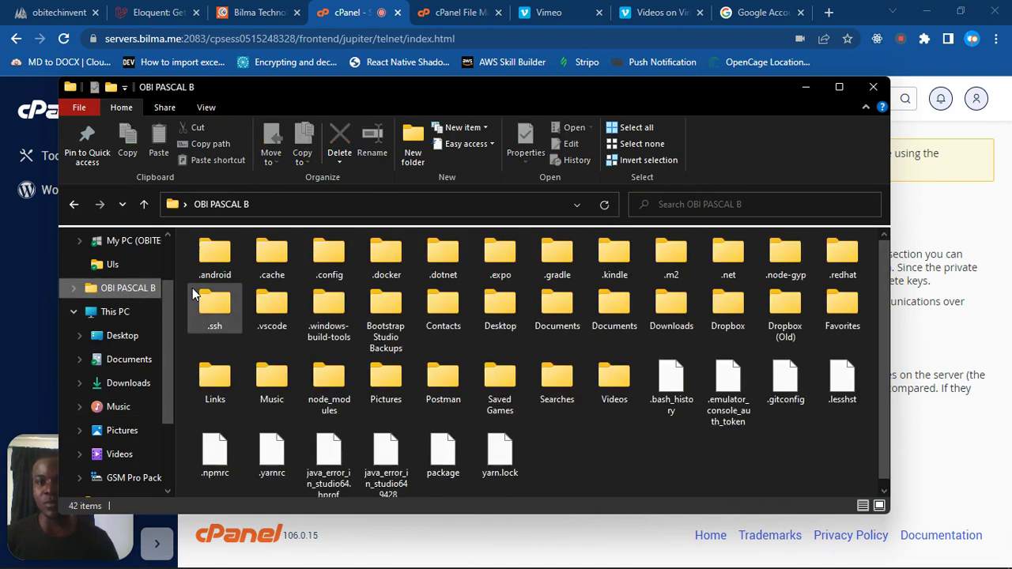
pyautogui.doubleClick(207, 304)
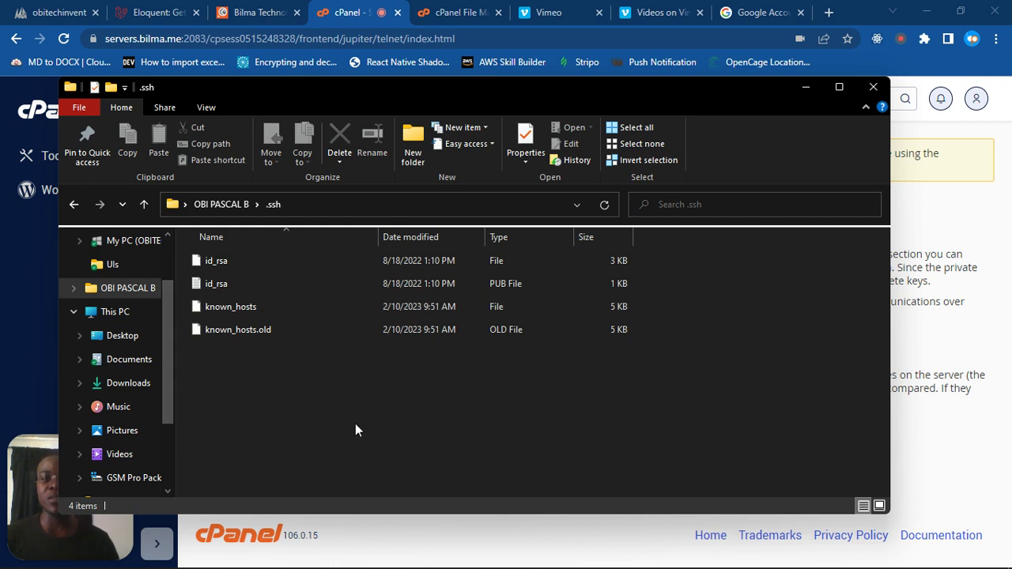
pyautogui.click(250, 290)
pyautogui.click(3, 326)
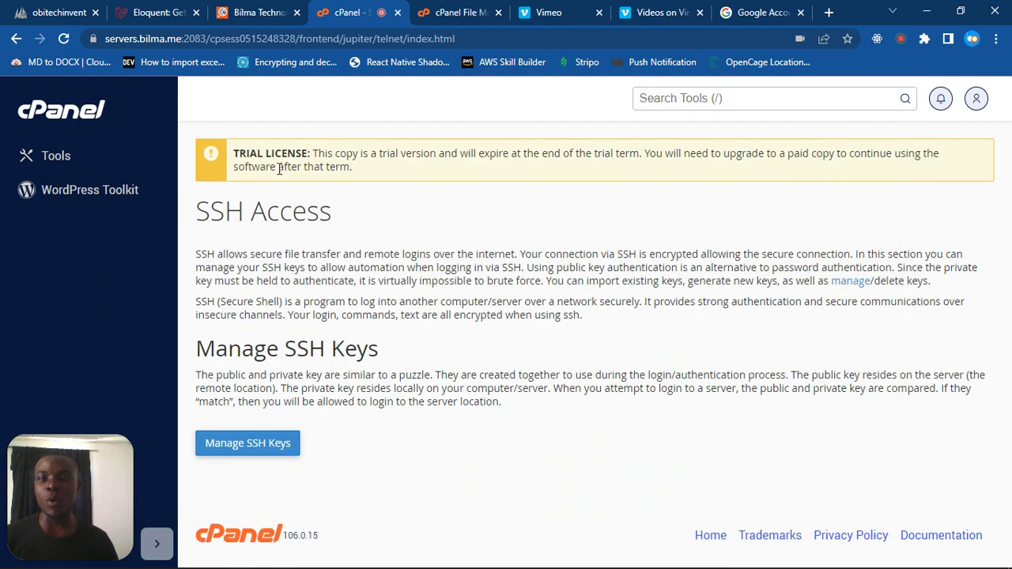
pyautogui.hotkey('alt', 'Tab')
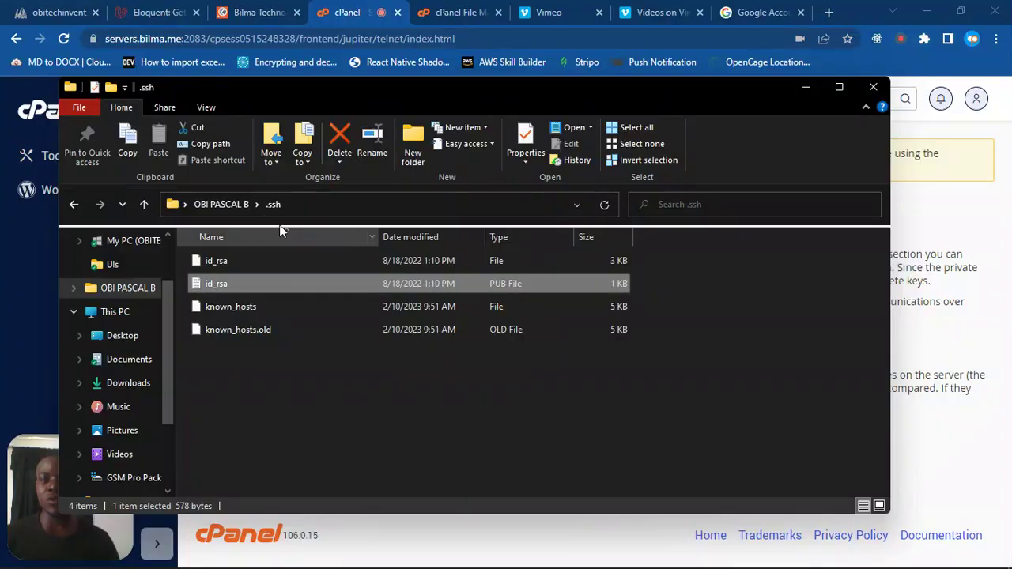
pyautogui.doubleClick(250, 285)
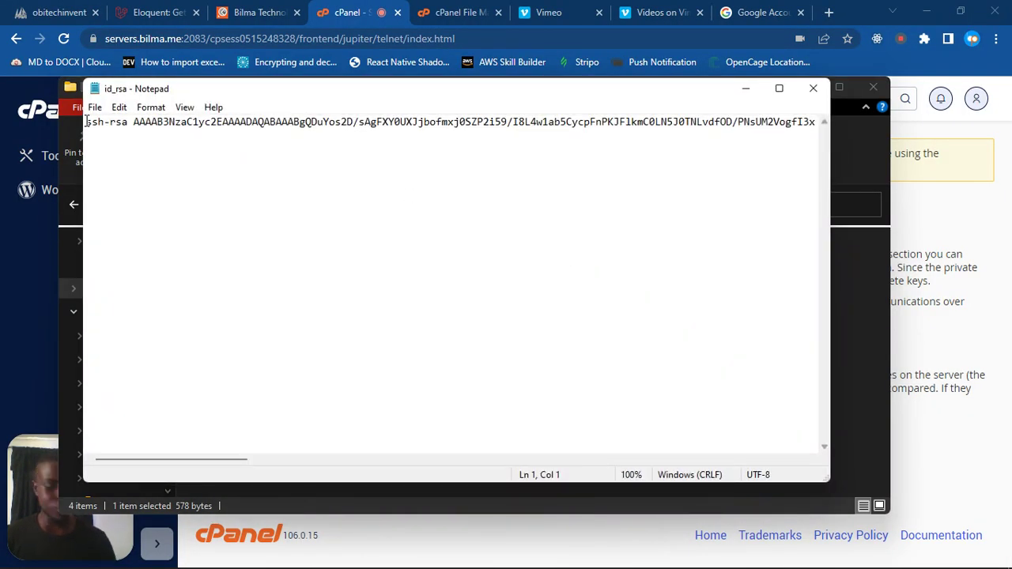
# Copy the public key text from the id_rsa file without the trailing user comment, close the file and return to the browser.
pyautogui.hotkey('ctrl', 'a')
pyautogui.hotkey('shift', 'Left')
pyautogui.hotkey('shift', 'Left')
pyautogui.hotkey('shift', 'Left')
pyautogui.hotkey('shift', 'Left')
pyautogui.hotkey('shift', 'Left')
pyautogui.hotkey('shift', 'Left')
pyautogui.hotkey('shift', 'Left')
pyautogui.hotkey('shift', 'Left')
pyautogui.hotkey('shift', 'Left')
pyautogui.hotkey('shift', 'Left')
pyautogui.hotkey('shift', 'Left')
pyautogui.hotkey('shift', 'Left')
pyautogui.hotkey('shift', 'Left')
pyautogui.hotkey('shift', 'Left')
pyautogui.hotkey('shift', 'Left')
pyautogui.hotkey('shift', 'Left')
pyautogui.hotkey('shift', 'Left')
pyautogui.hotkey('shift', 'Left')
pyautogui.hotkey('shift', 'Left')
pyautogui.hotkey('shift', 'Left')
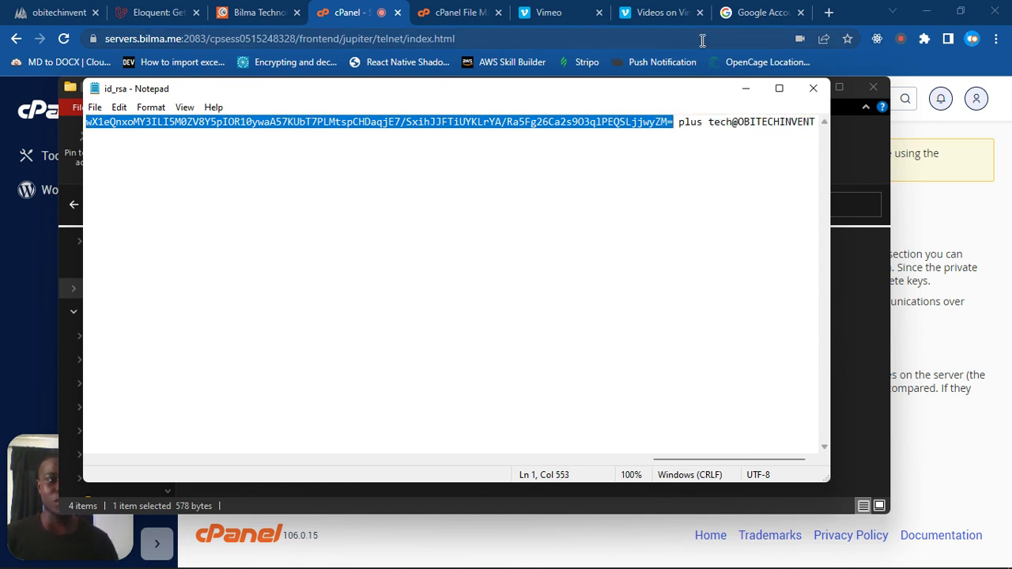
pyautogui.click(814, 88)
pyautogui.click(14, 327)
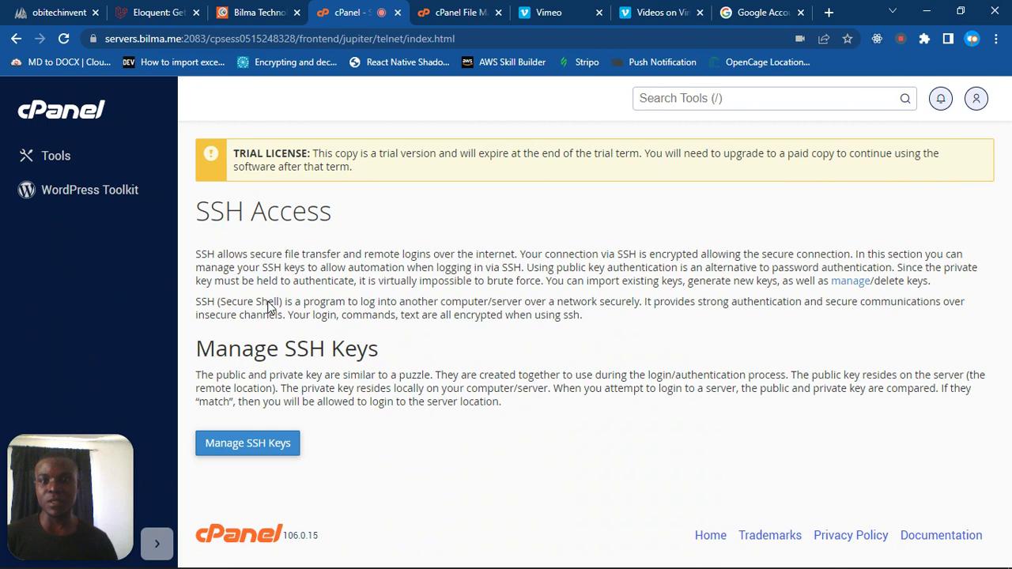
# Open the SSH key import form from the key management page and name the key OBITECH-INVENT-PC.
pyautogui.click(269, 444)
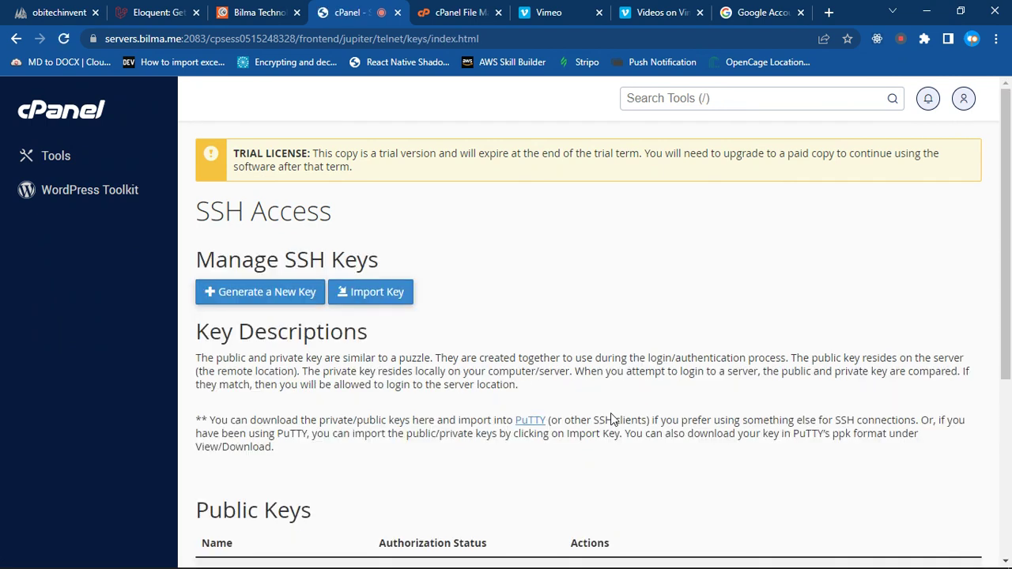
pyautogui.click(398, 291)
pyautogui.scroll(-3, 435, 345)
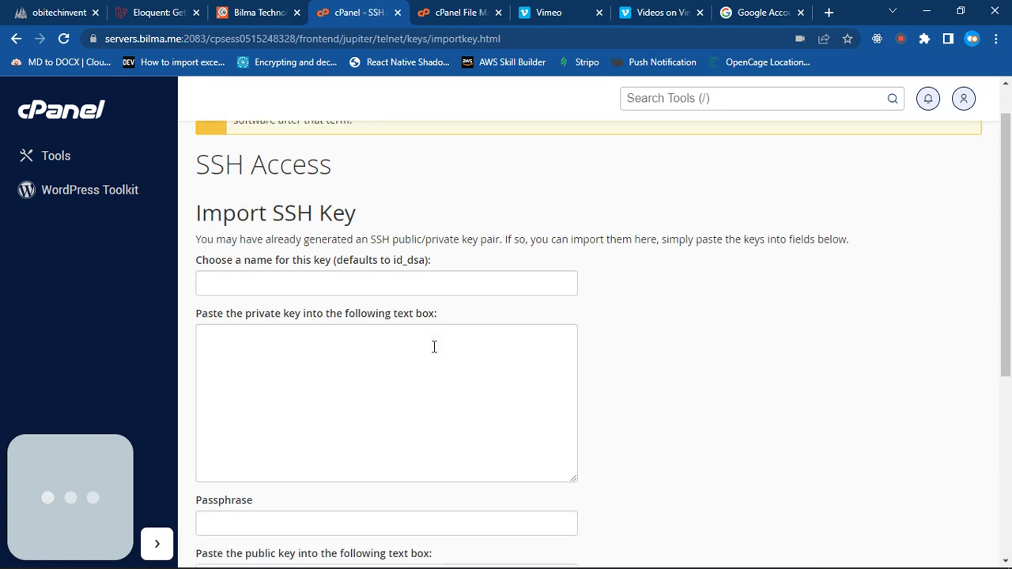
pyautogui.scroll(1, 351, 251)
pyautogui.click(298, 176)
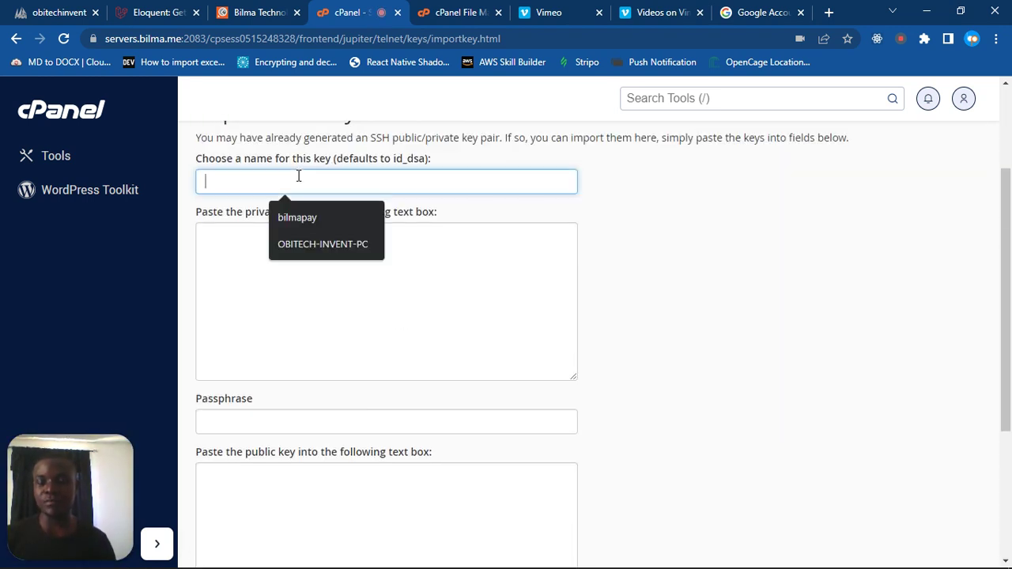
pyautogui.click(361, 244)
pyautogui.scroll(-3, 328, 356)
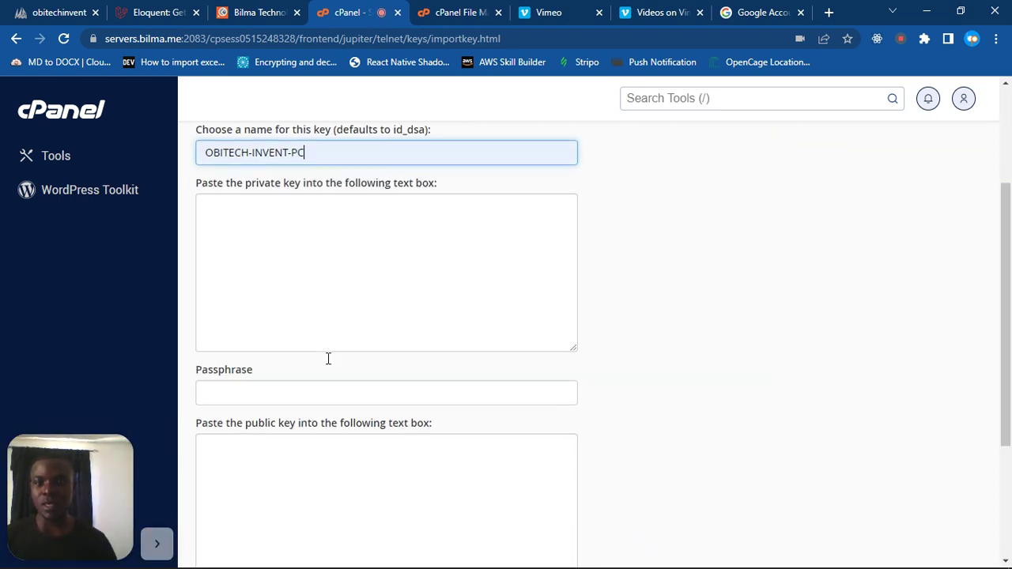
# Paste the copied public key into the public key field and return to the key management page without importing.
pyautogui.click(280, 269)
pyautogui.hotkey('ctrl', 'v')
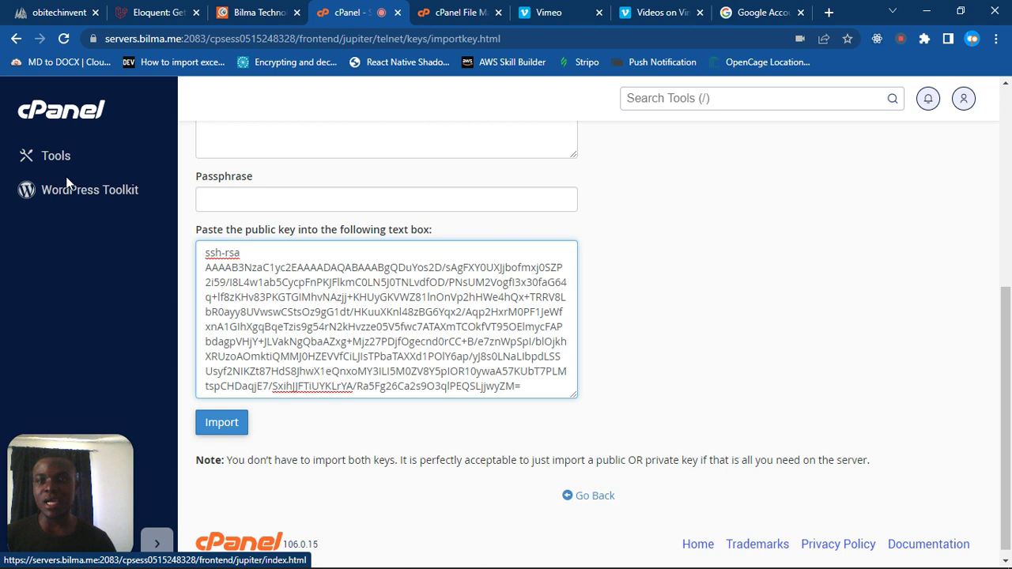
pyautogui.scroll(4, 290, 217)
pyautogui.scroll(1, 291, 217)
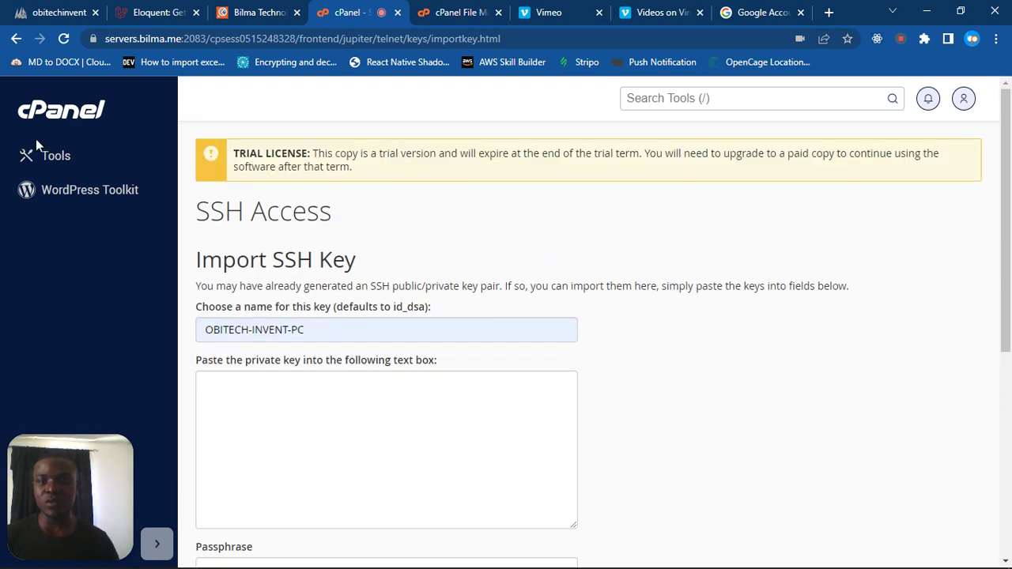
pyautogui.click(16, 38)
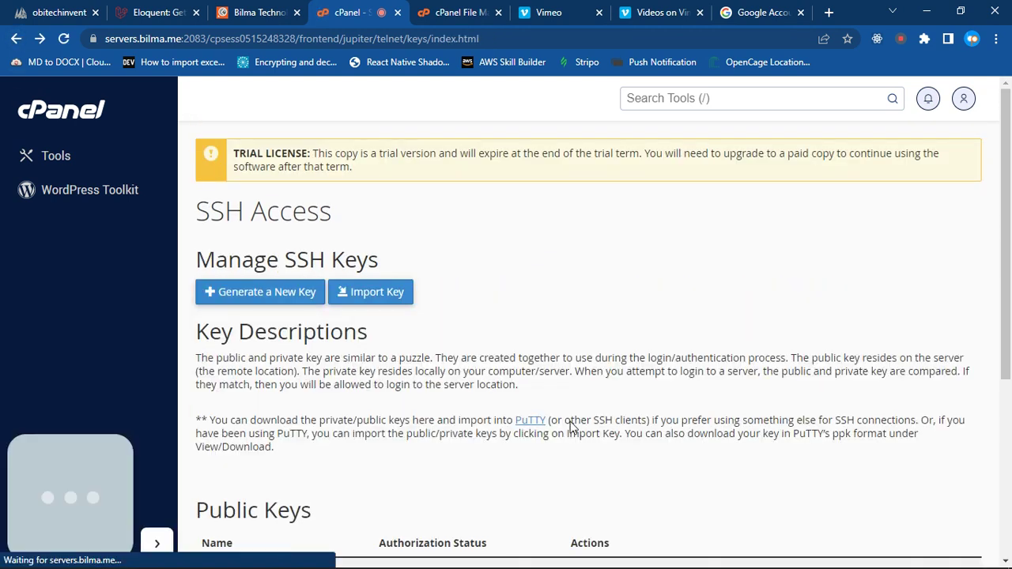
# Check the authorization status of the OBITECH-INVENT-PC public key on its management page and return to the key list.
pyautogui.scroll(-4, 558, 443)
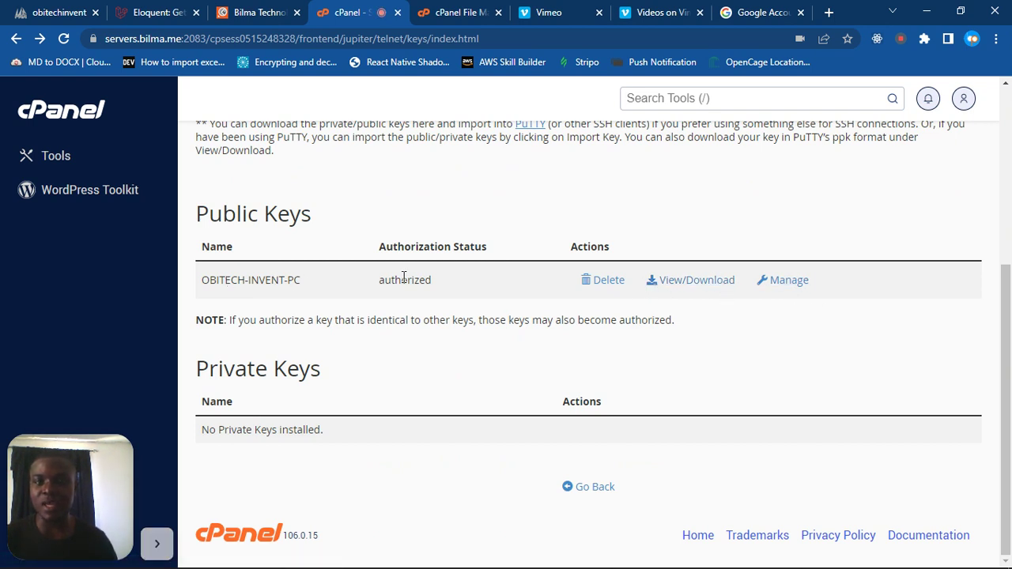
pyautogui.click(787, 282)
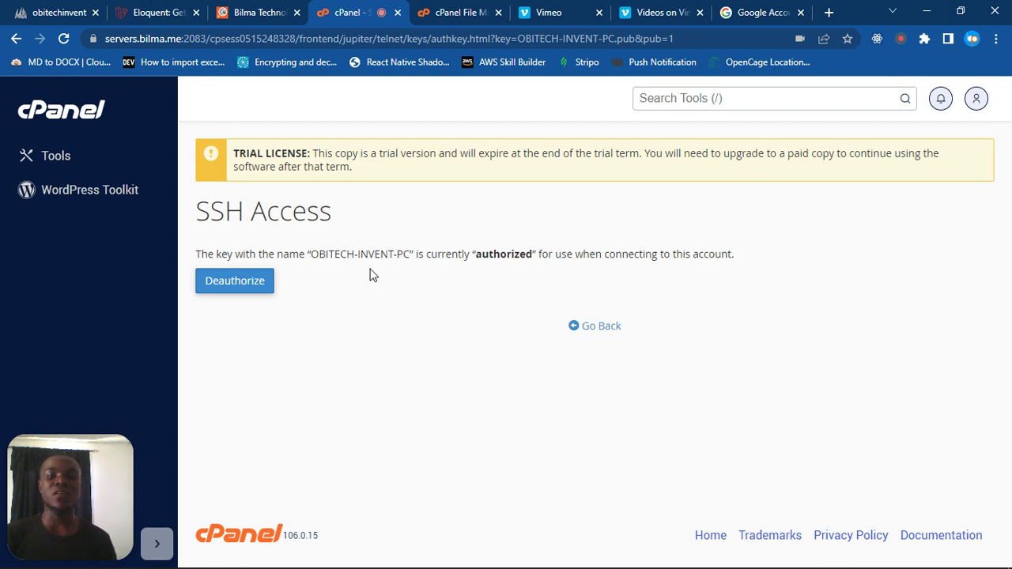
pyautogui.click(584, 332)
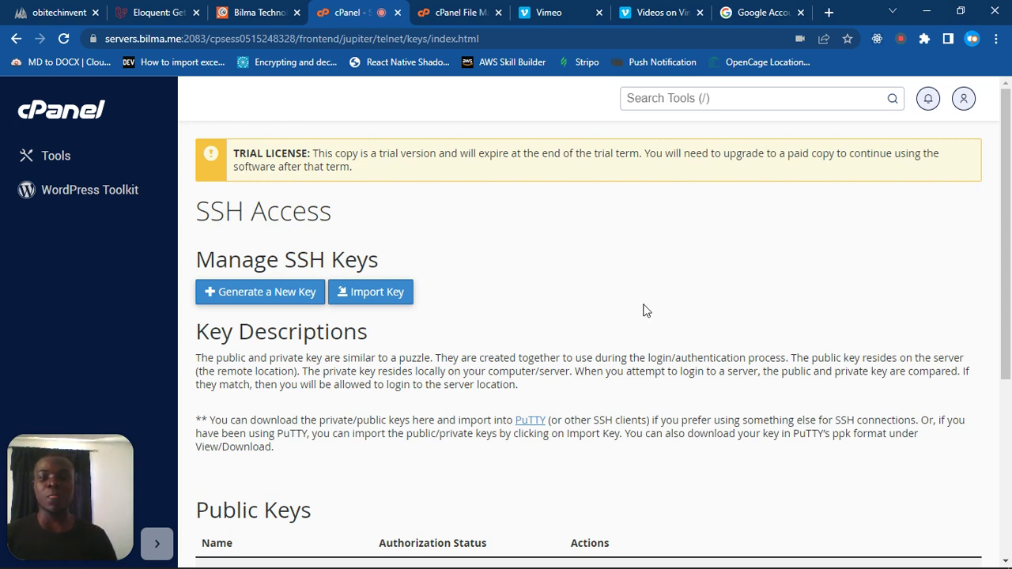
pyautogui.scroll(-3, 518, 340)
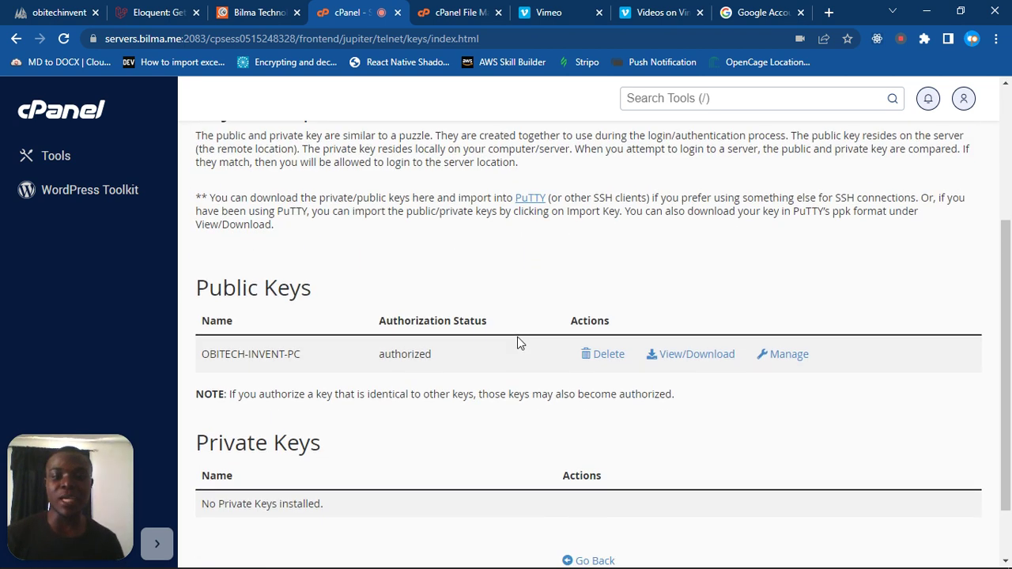
# Switch to the sms-apis project in Visual Studio Code, run git push sandbox and enter the SSH key passphrase.
pyautogui.hotkey('alt', 'Tab')
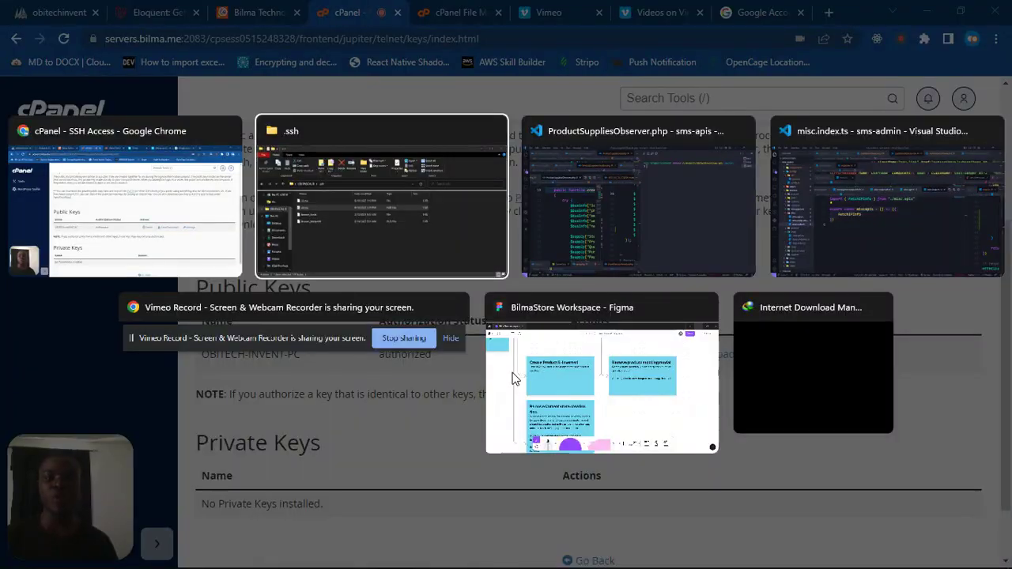
pyautogui.click(665, 225)
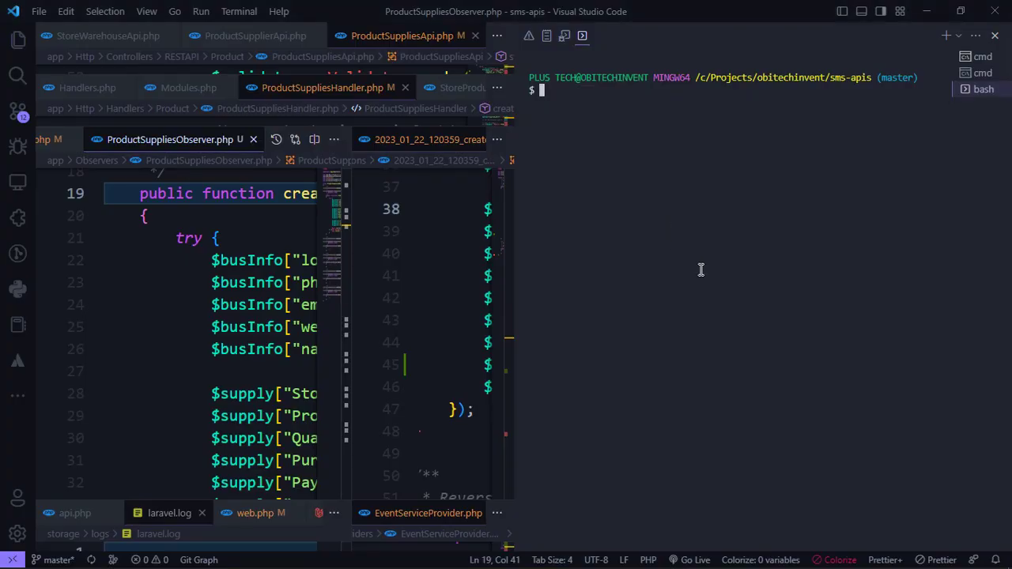
pyautogui.write('git')
pyautogui.write('remote')
pyautogui.press('BackSpace')
pyautogui.press('BackSpace')
pyautogui.press('BackSpace')
pyautogui.press('BackSpace')
pyautogui.press('BackSpace')
pyautogui.press('BackSpace')
pyautogui.write('push sandbox')
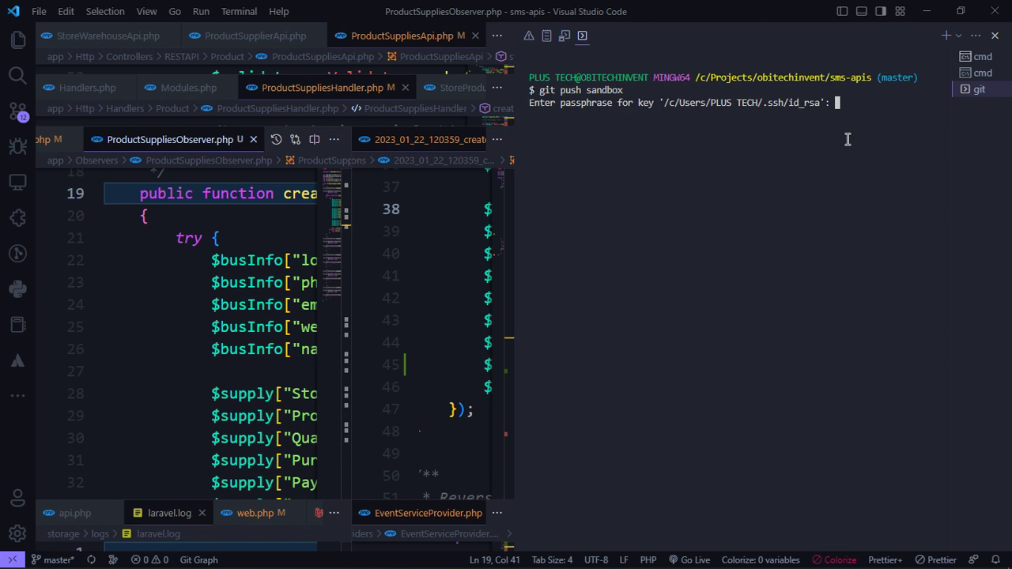
pyautogui.press('Return')
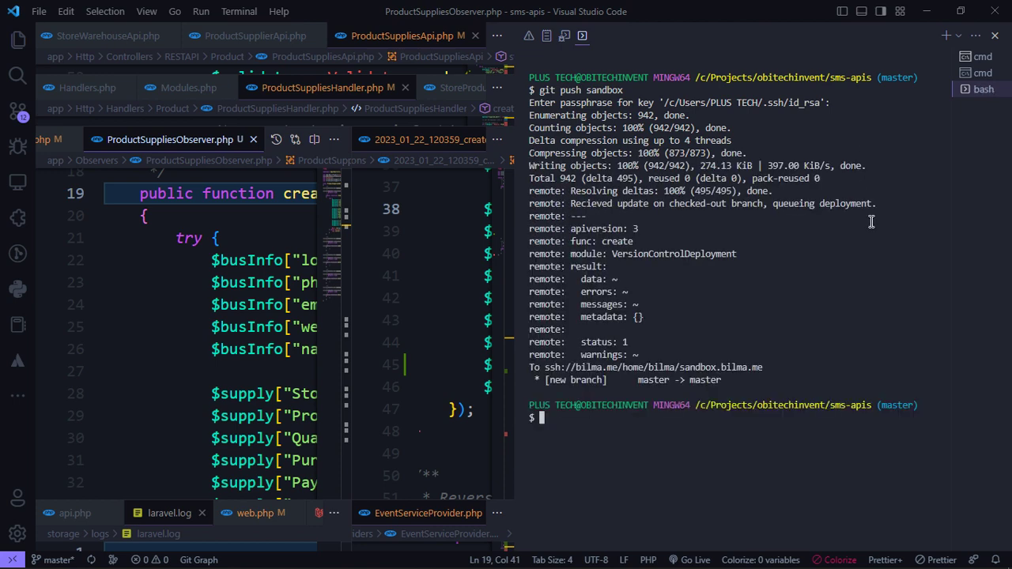
# Clear the terminal output and hide the terminal.
pyautogui.write('clear')
pyautogui.press('Return')
pyautogui.hotkey('ctrl', '`')
# Switch to cPanel File Manager in the browser, reload the sandbox.bilma.me folder and look through the pushed project files.
pyautogui.hotkey('alt', 'Tab')
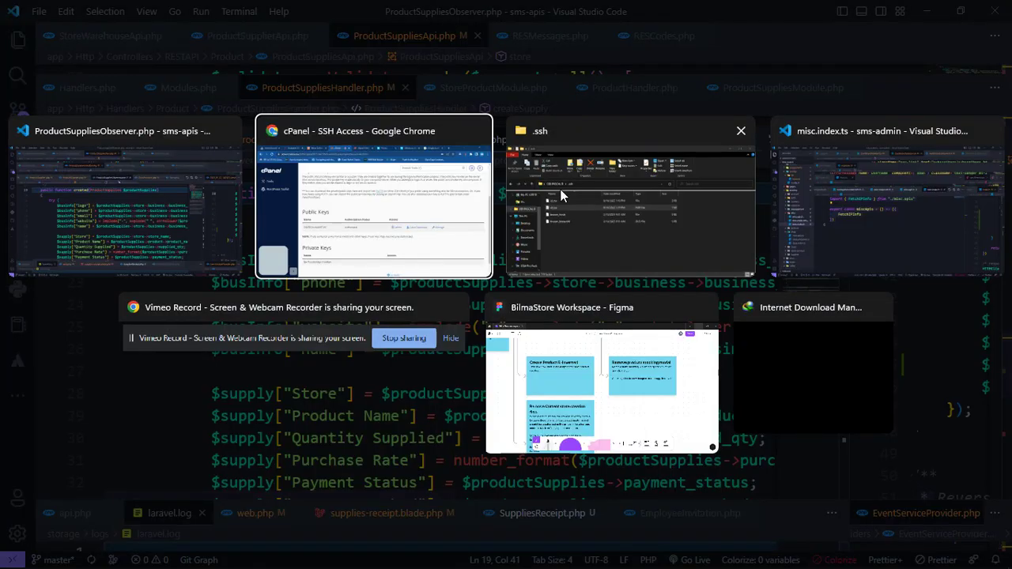
pyautogui.click(414, 194)
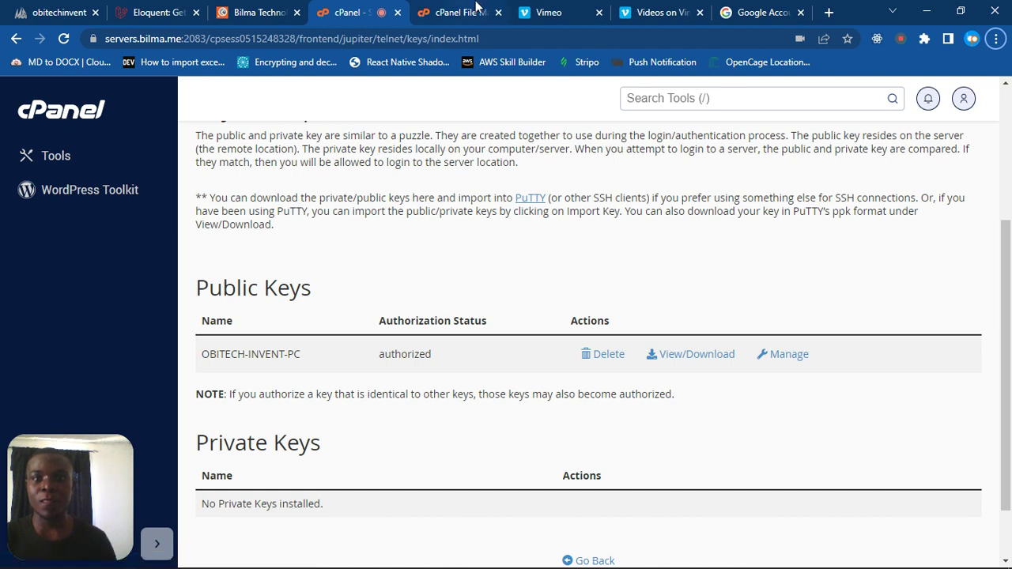
pyautogui.click(474, 11)
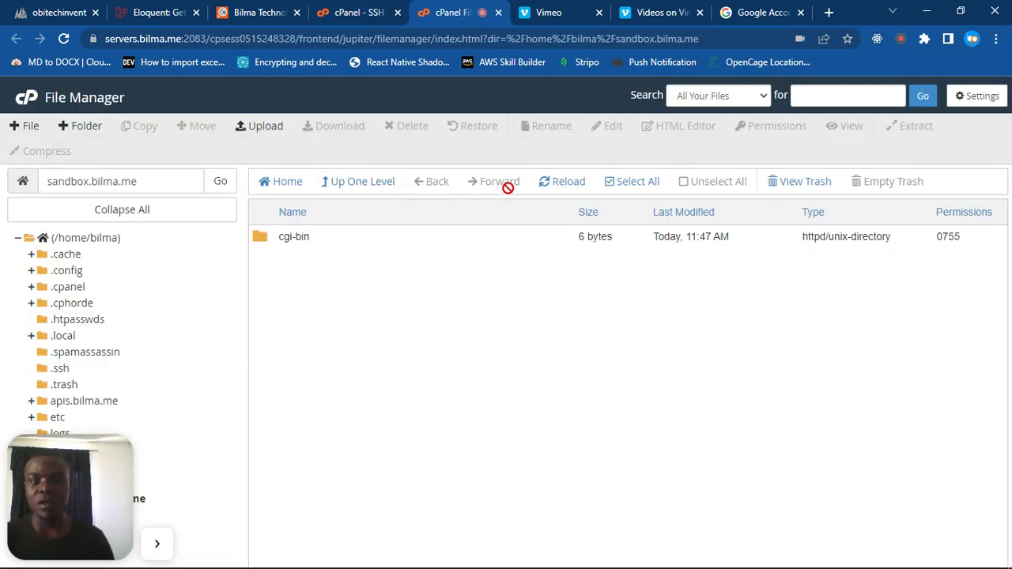
pyautogui.click(571, 187)
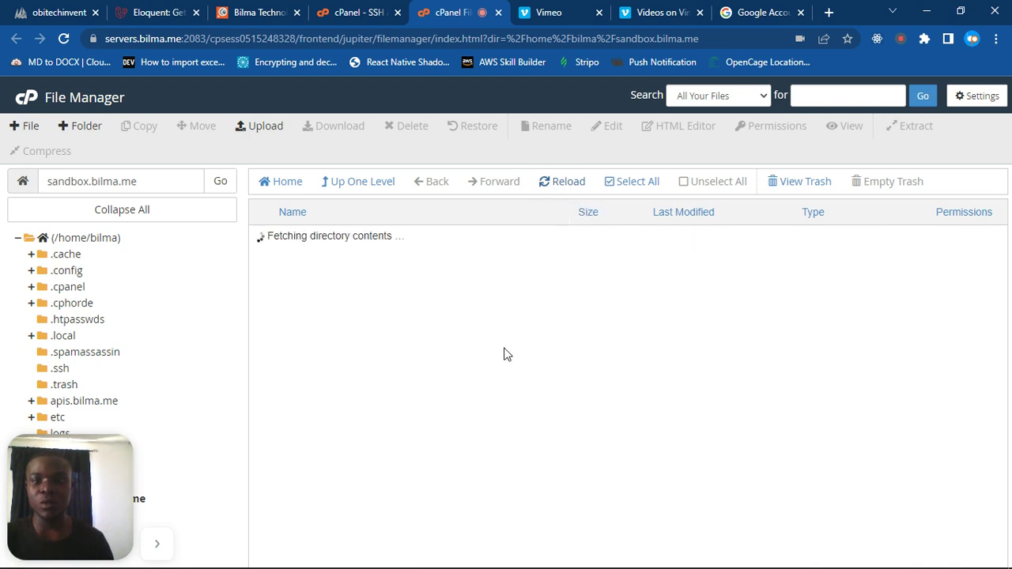
pyautogui.scroll(-4, 384, 281)
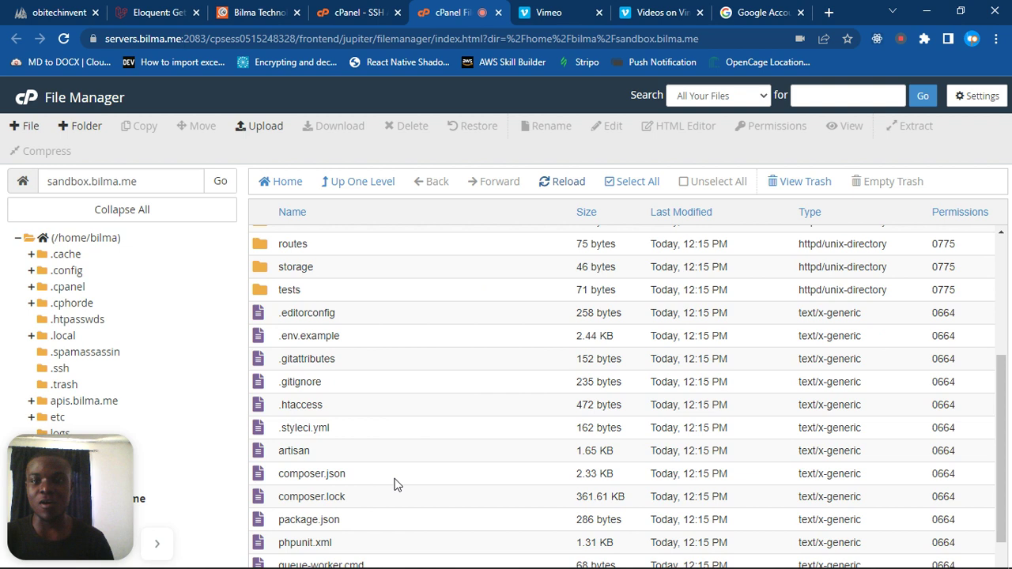
pyautogui.scroll(4, 395, 483)
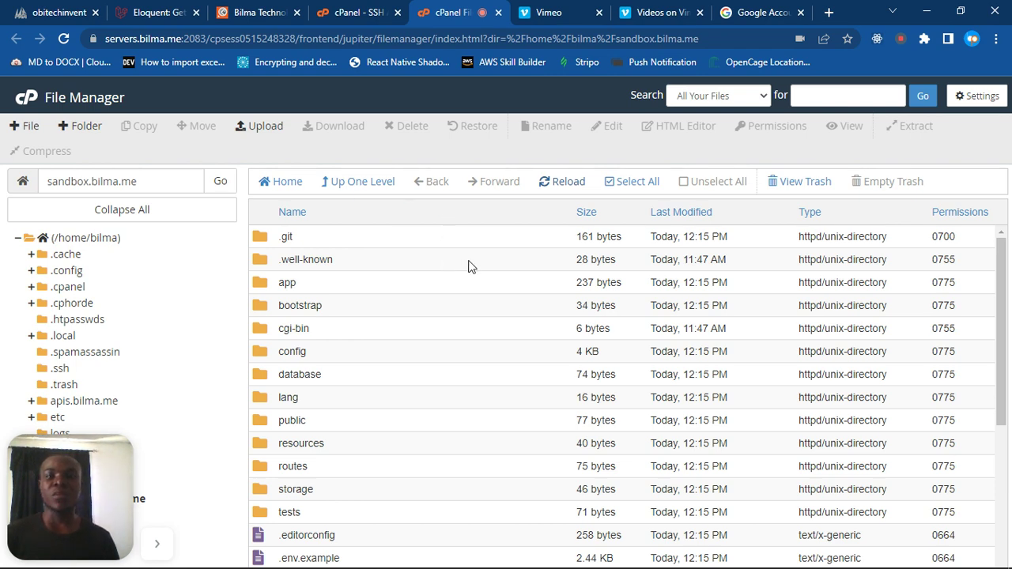
# Switch back to the sms-apis project in Visual Studio Code and look over the created function in ProductSuppliesObserver.php.
pyautogui.hotkey('alt', 'Tab')
pyautogui.click(461, 303)
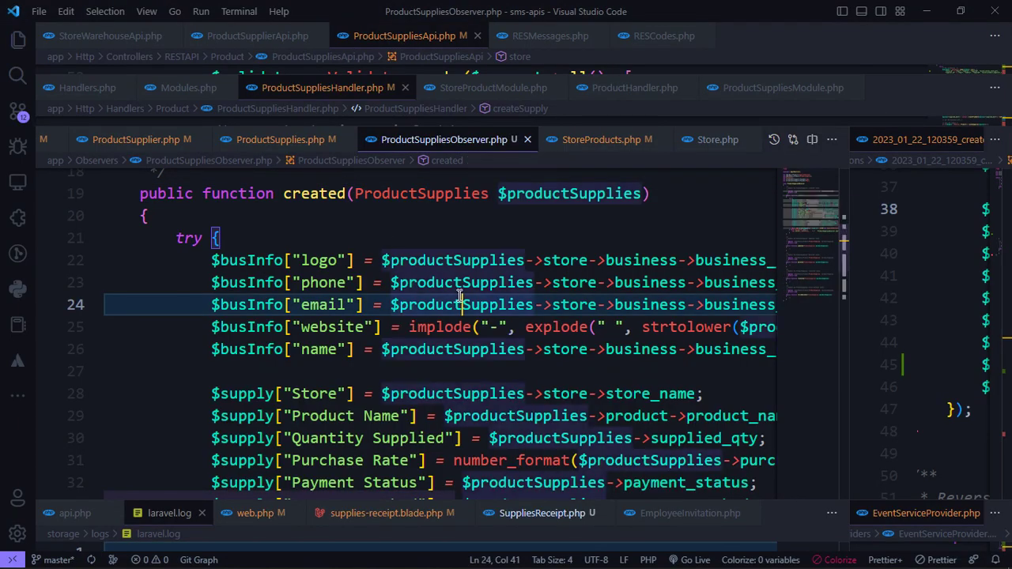
pyautogui.scroll(-2, 460, 297)
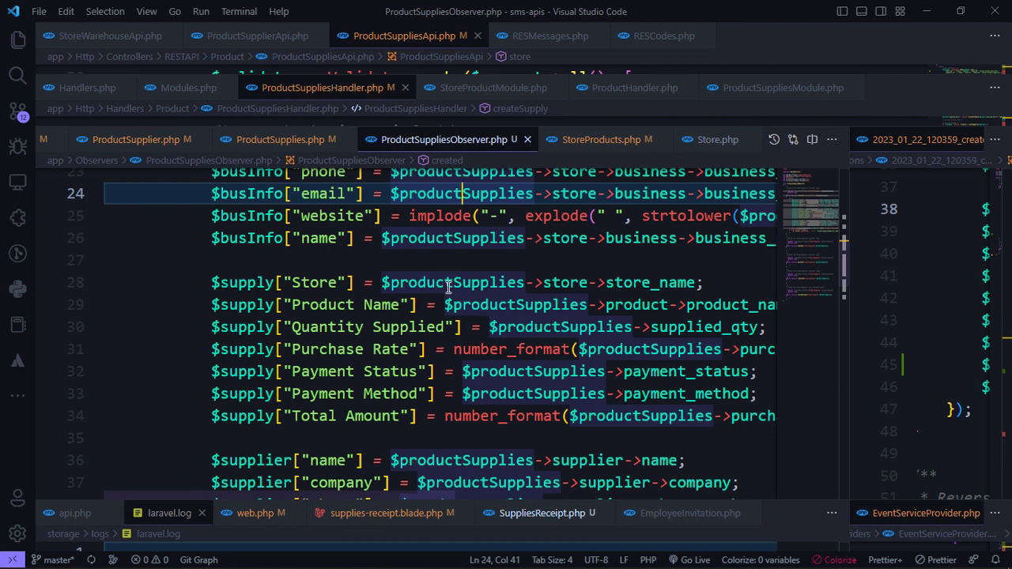
pyautogui.scroll(2, 409, 249)
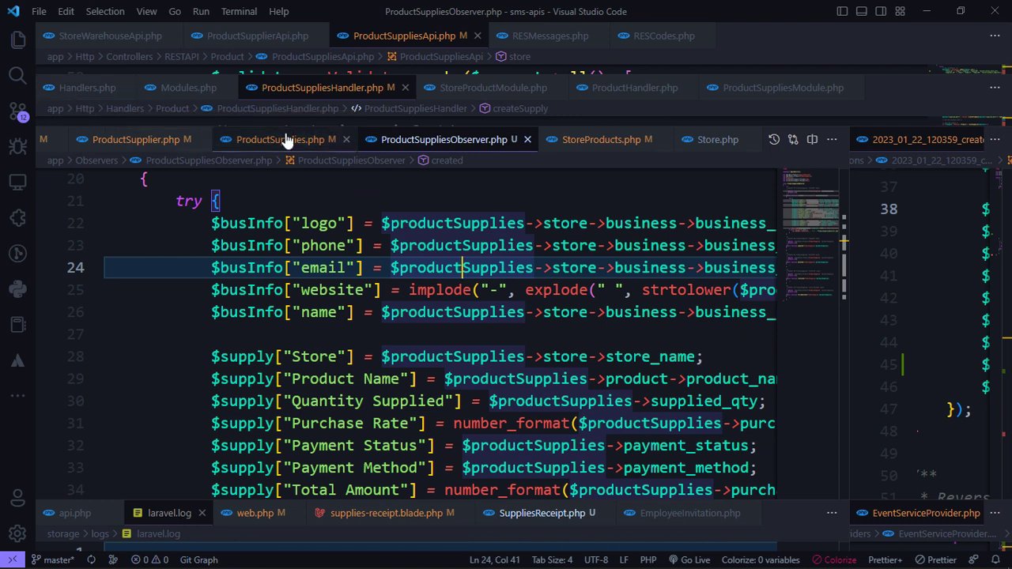
pyautogui.click(537, 269)
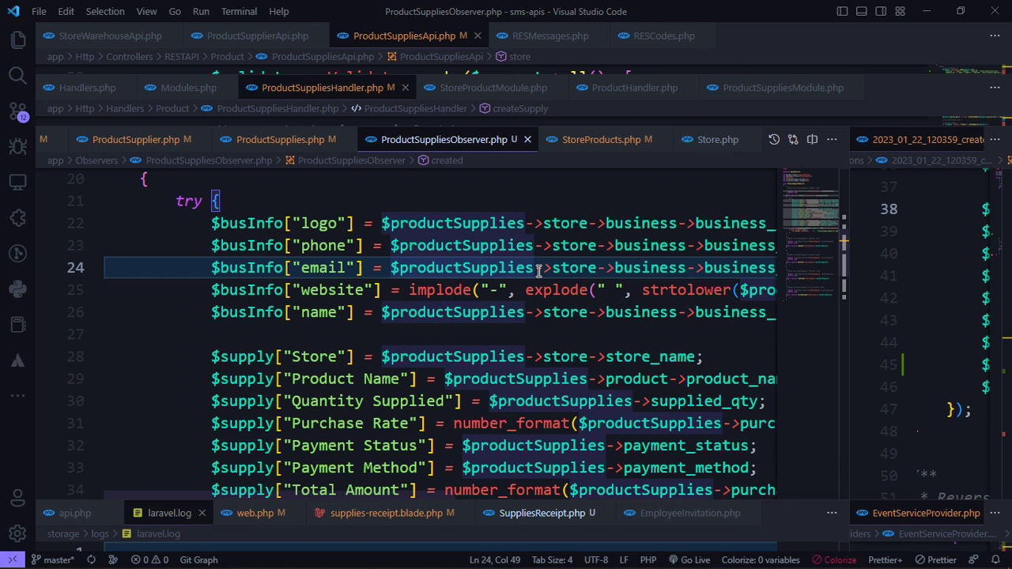
pyautogui.press('BackSpace')
pyautogui.press('BackSpace')
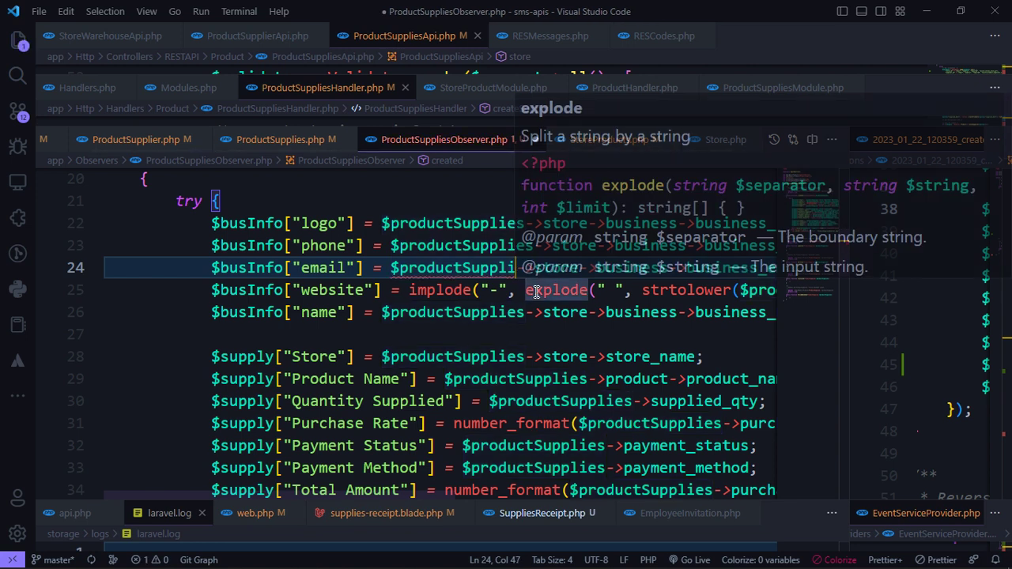
pyautogui.hotkey('ctrl', 'z')
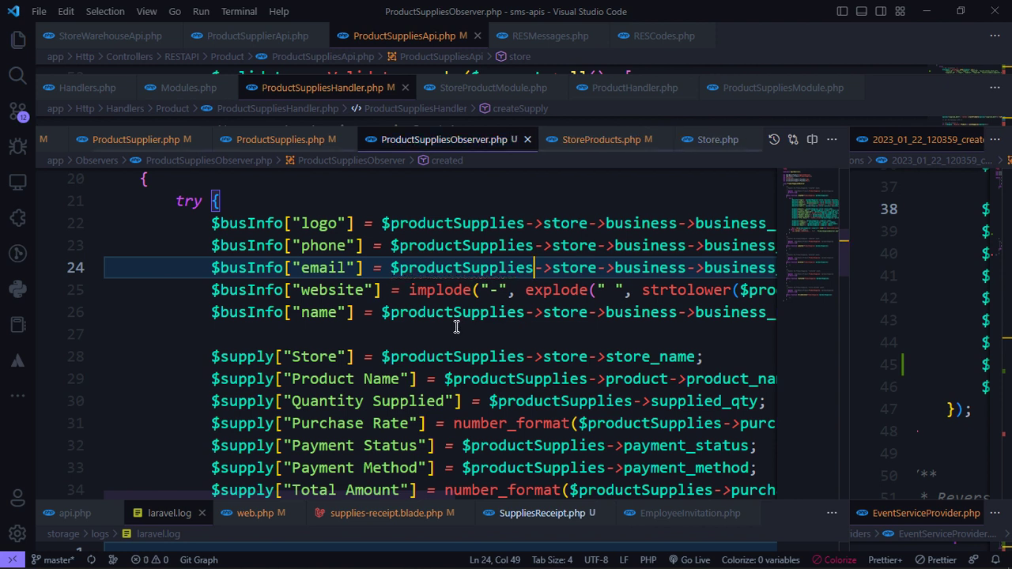
# Duplicate the $busInfo["name"] line directly below itself with the key changed to "hi" and save ProductSuppliesObserver.php.
pyautogui.click(459, 337)
pyautogui.press('Up')
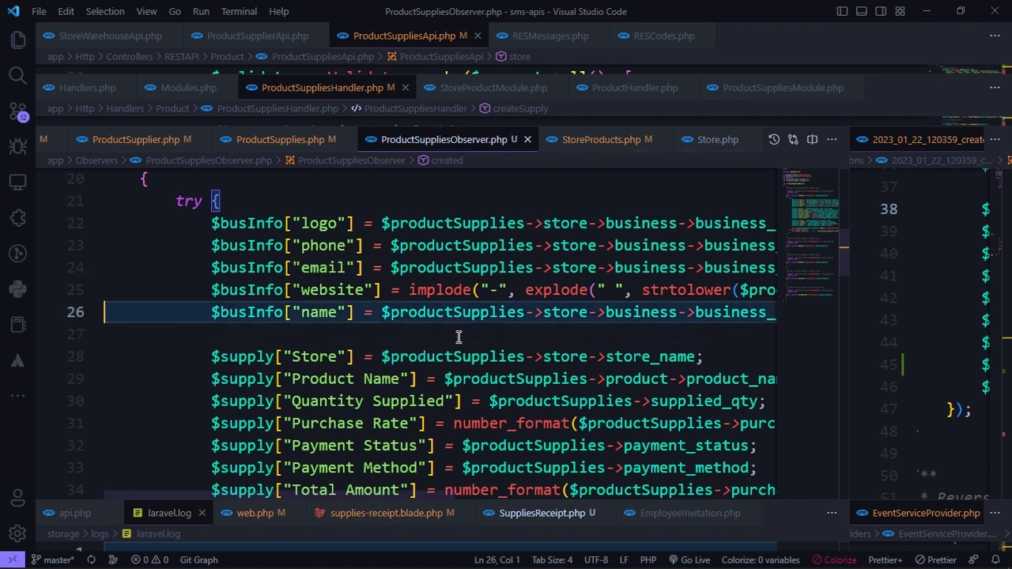
pyautogui.hotkey('shift', 'alt', 'Down')
pyautogui.doubleClick(320, 335)
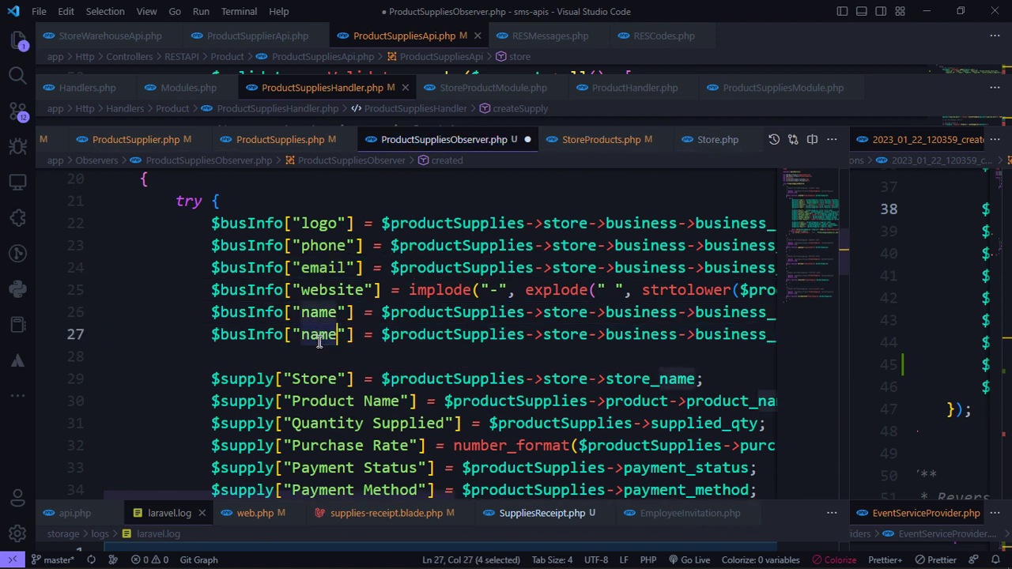
pyautogui.write('hi')
pyautogui.press('Right')
pyautogui.press('Right')
pyautogui.press('Right')
pyautogui.press('Right')
pyautogui.press('Right')
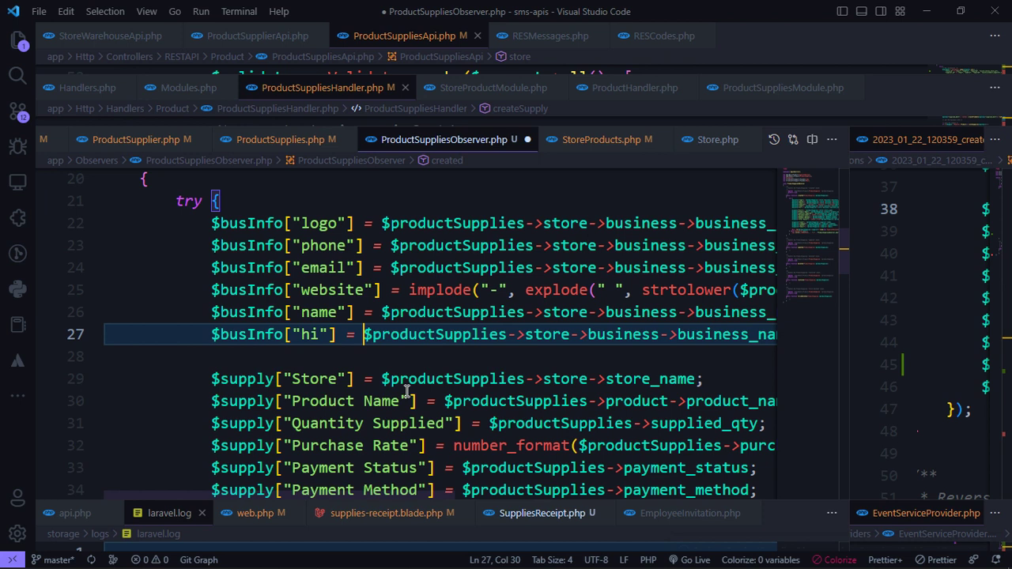
pyautogui.hotkey('ctrl', 's')
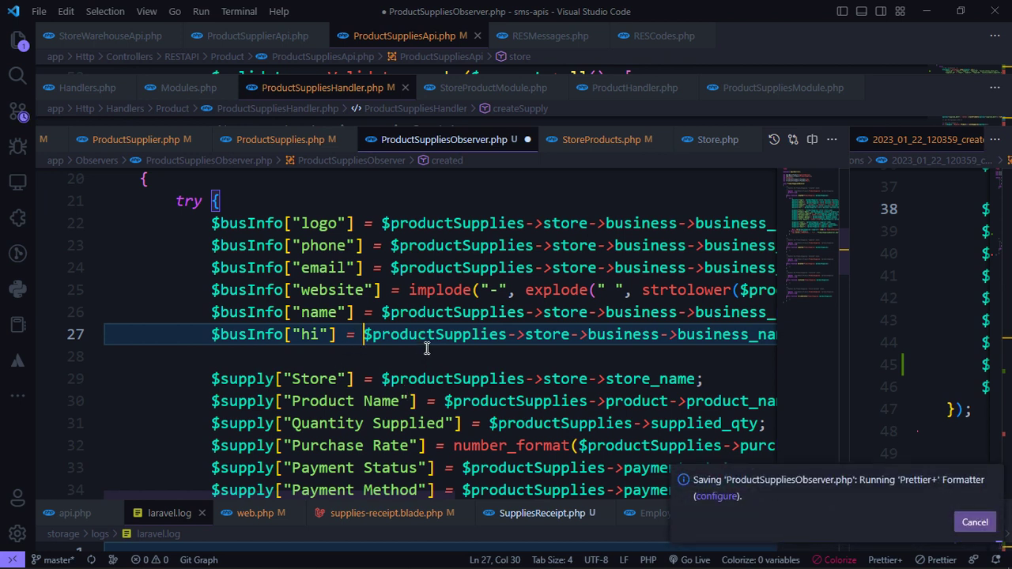
# Delete the duplicated $busInfo["hi"] line and cancel the Prettier+ formatting of the file being saved.
pyautogui.hotkey('ctrl', 'shift', 'k')
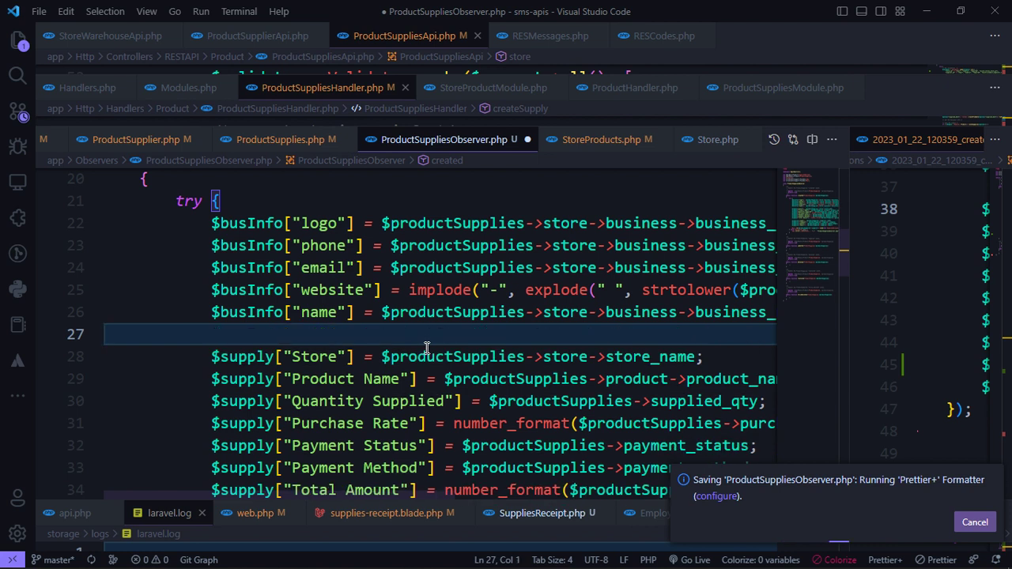
pyautogui.click(974, 526)
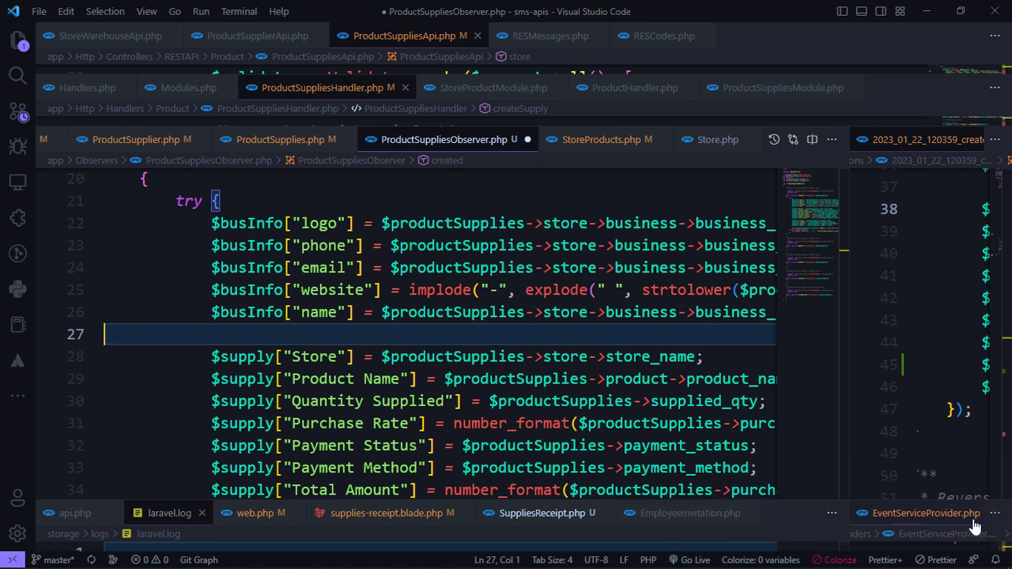
# Commit all pending project changes with the message "upated local changes" and sync the commit.
pyautogui.click(408, 247)
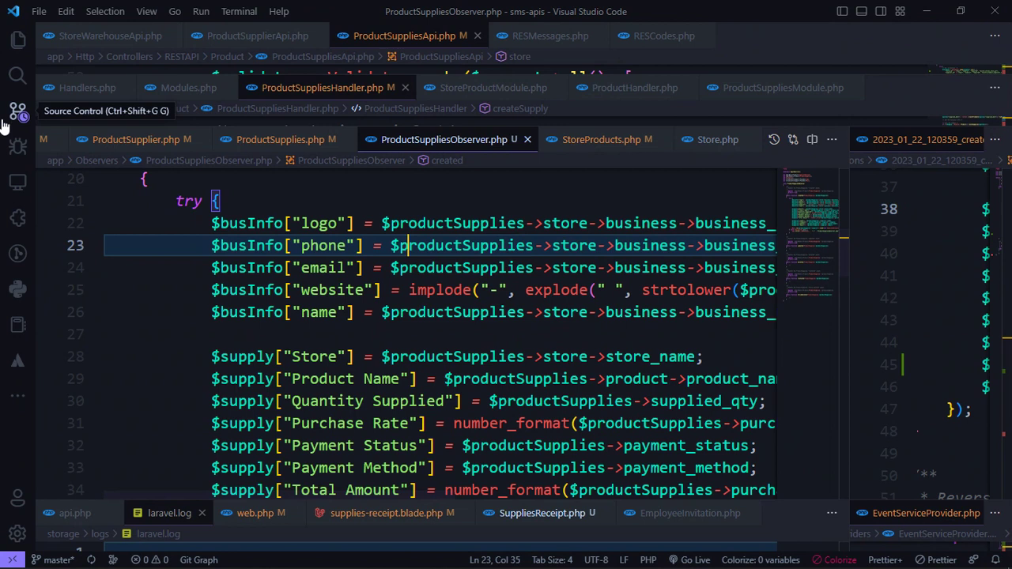
pyautogui.click(496, 291)
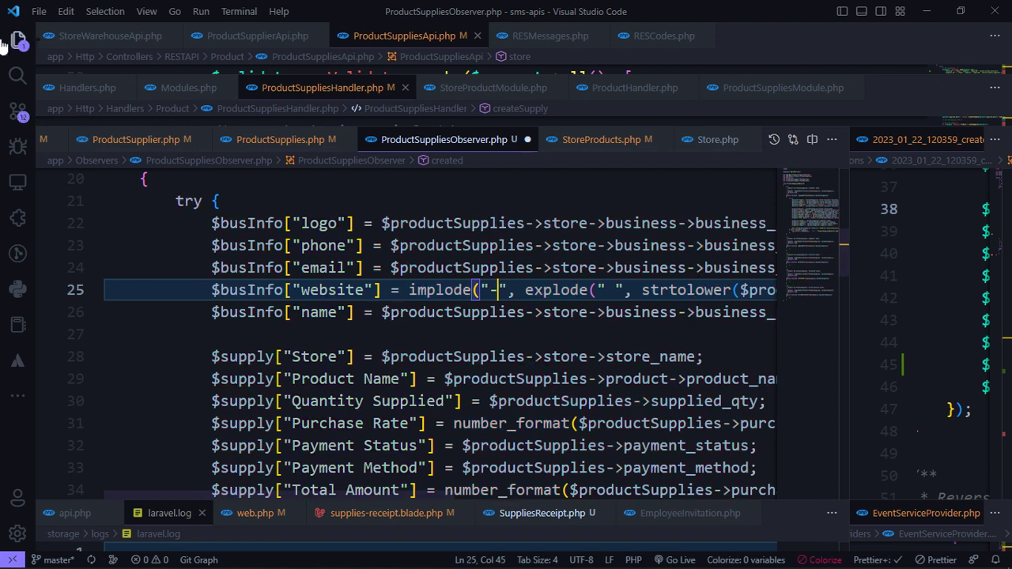
pyautogui.click(17, 110)
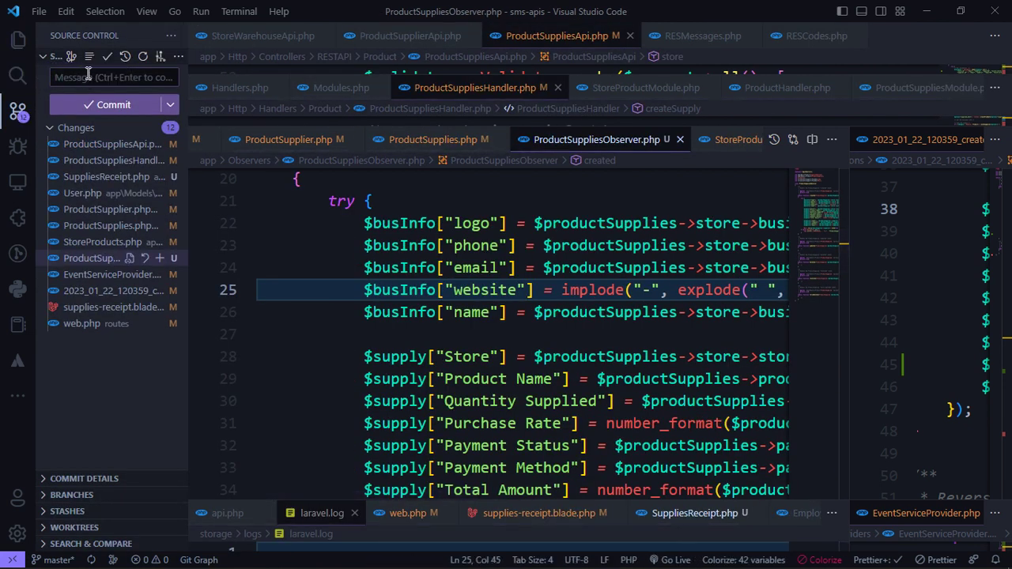
pyautogui.write('upated')
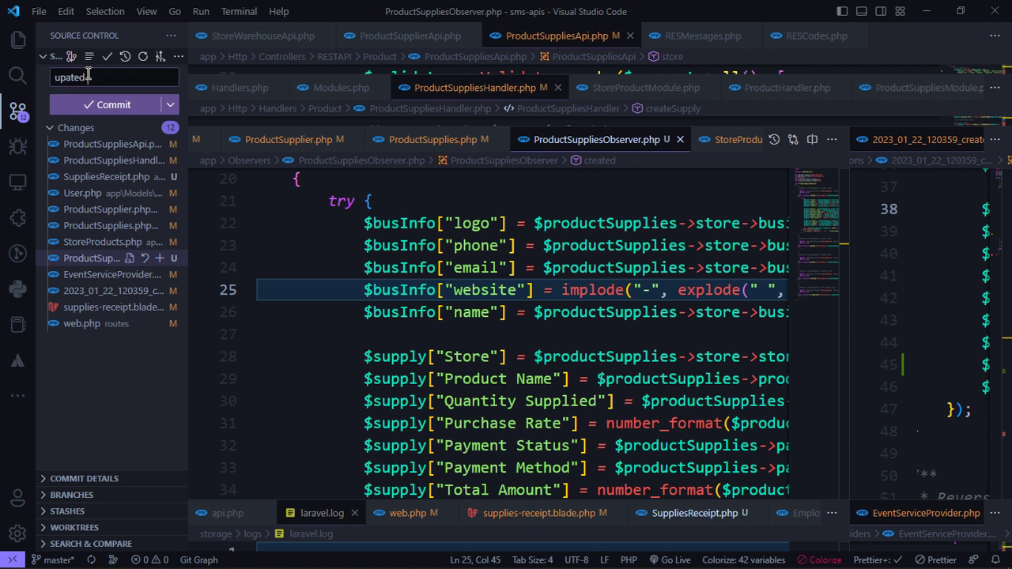
pyautogui.write(' local changes')
pyautogui.hotkey('ctrl', 'Return')
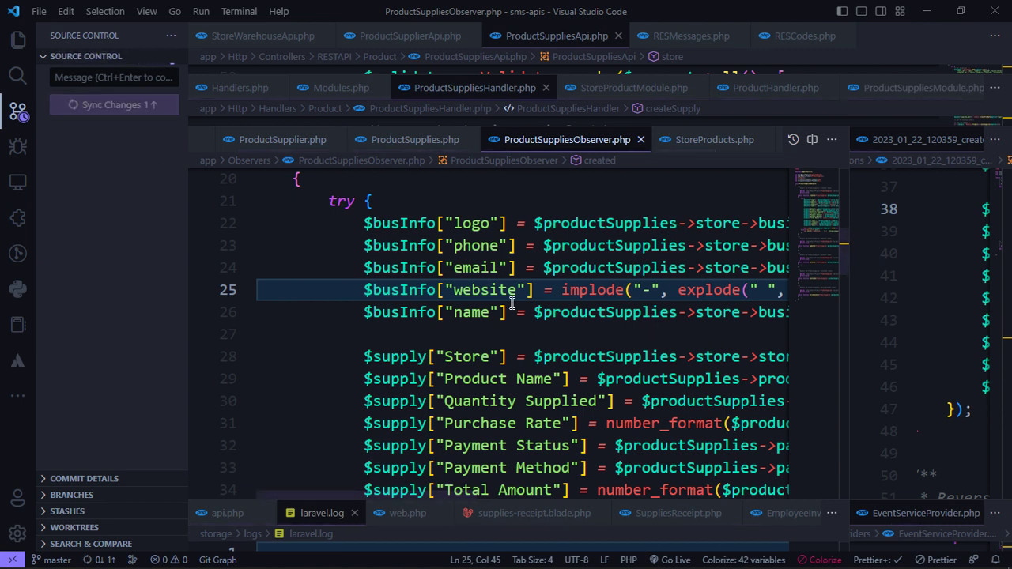
# Run git push sandbox in the integrated terminal, enter the SSH key passphrase and clear the terminal output.
pyautogui.hotkey('ctrl', '`')
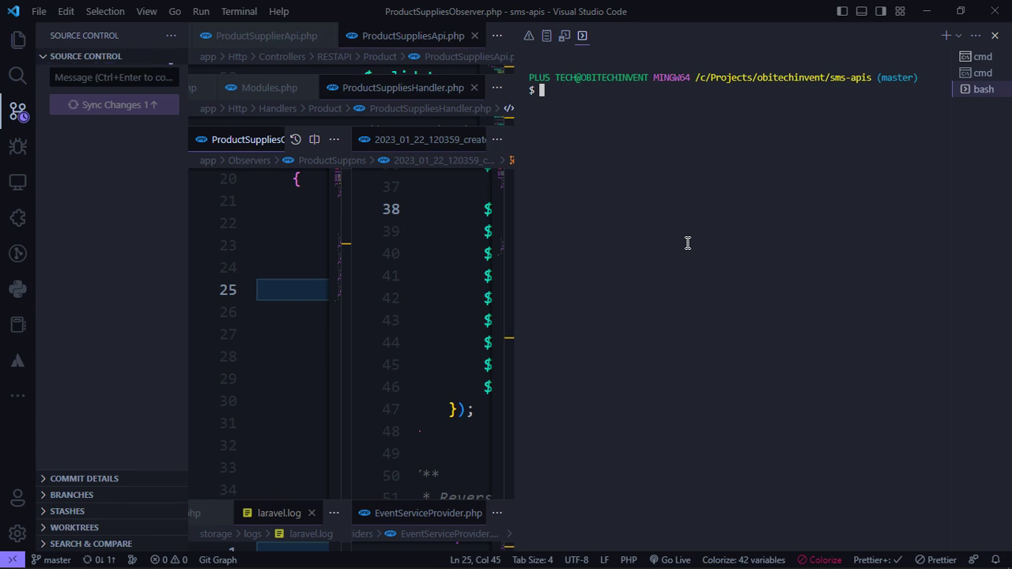
pyautogui.press('Up')
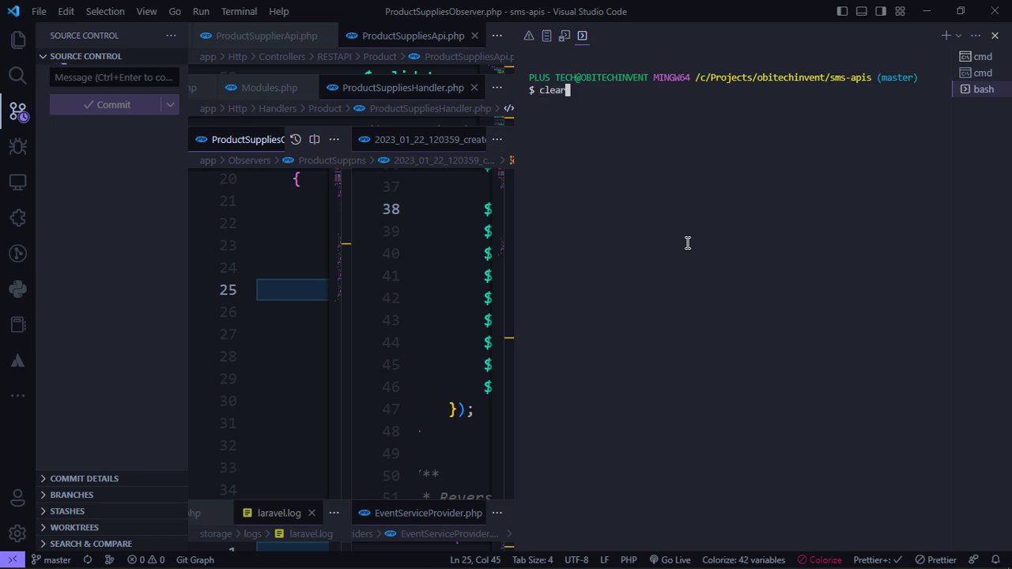
pyautogui.press('Up')
pyautogui.press('Return')
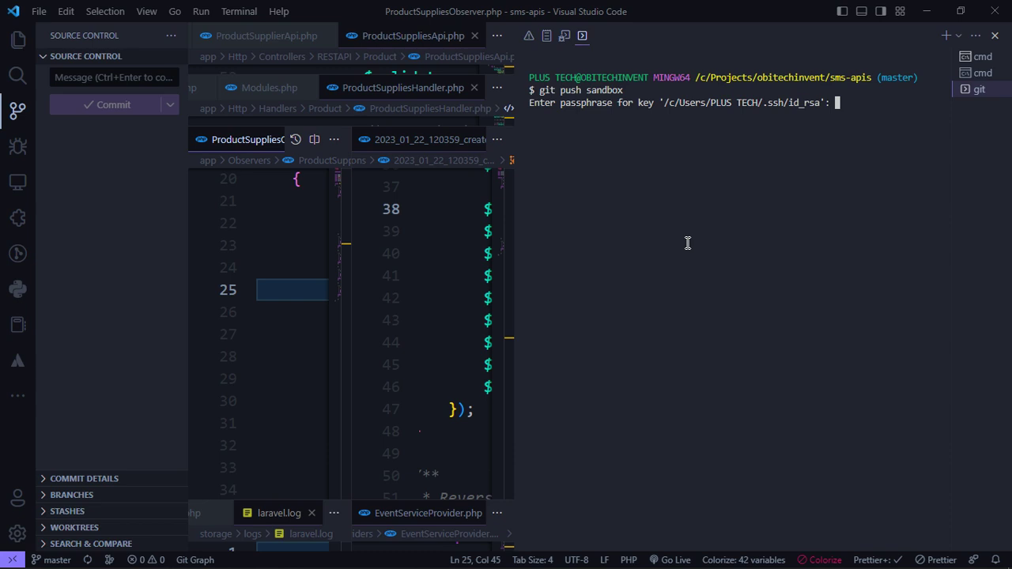
pyautogui.press('Return')
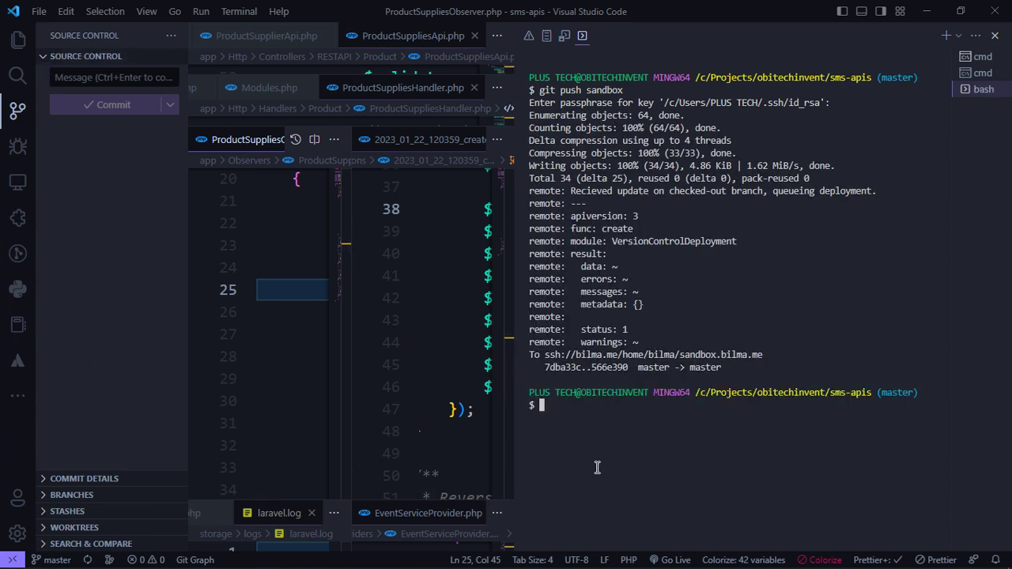
pyautogui.write('clear')
pyautogui.press('Return')
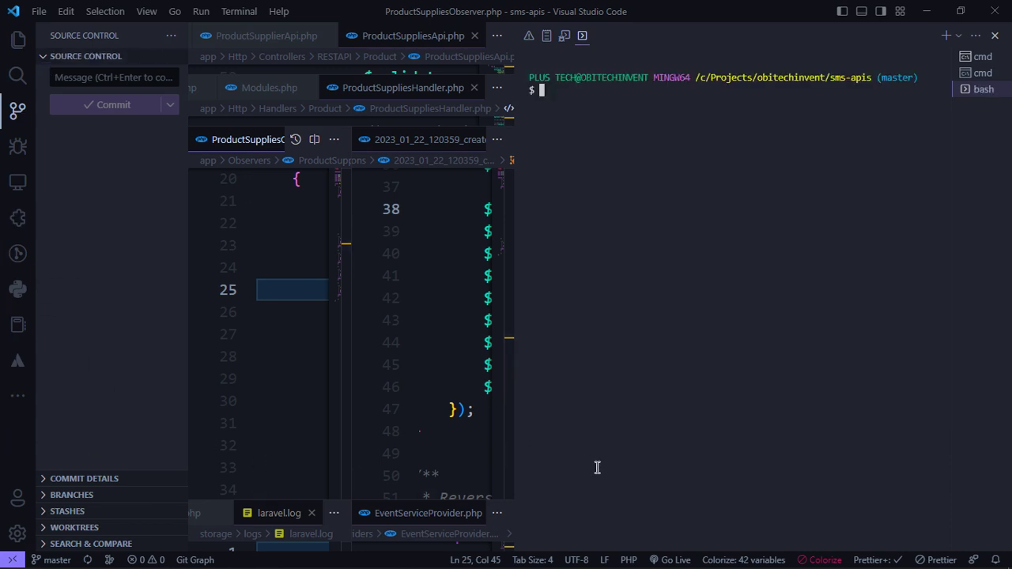
# Create and switch to a new Git branch named final_integration with git checkout -b, and clear the terminal.
pyautogui.write('checkout -b')
pyautogui.write('fina')
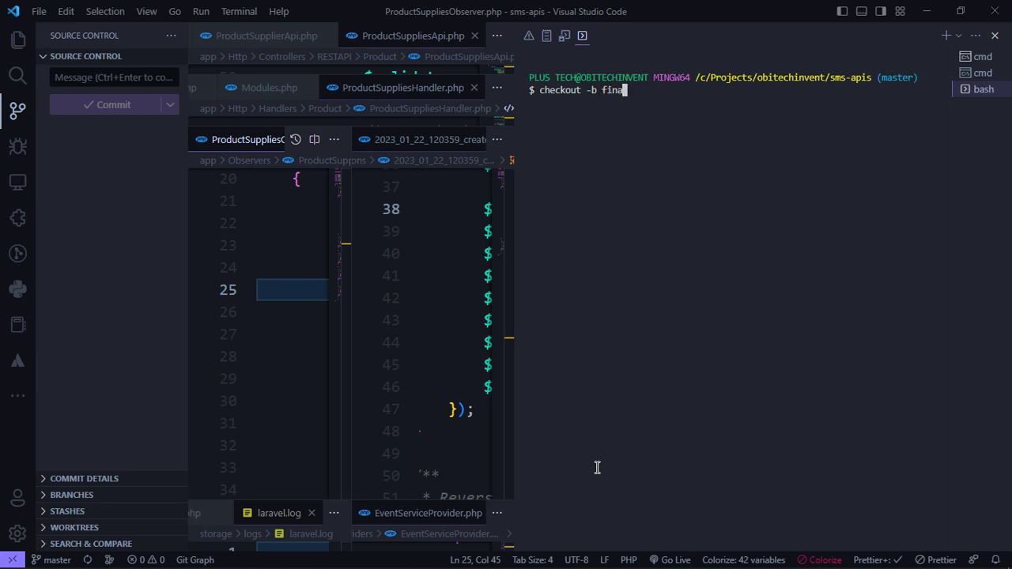
pyautogui.write('l_integration')
pyautogui.press('Return')
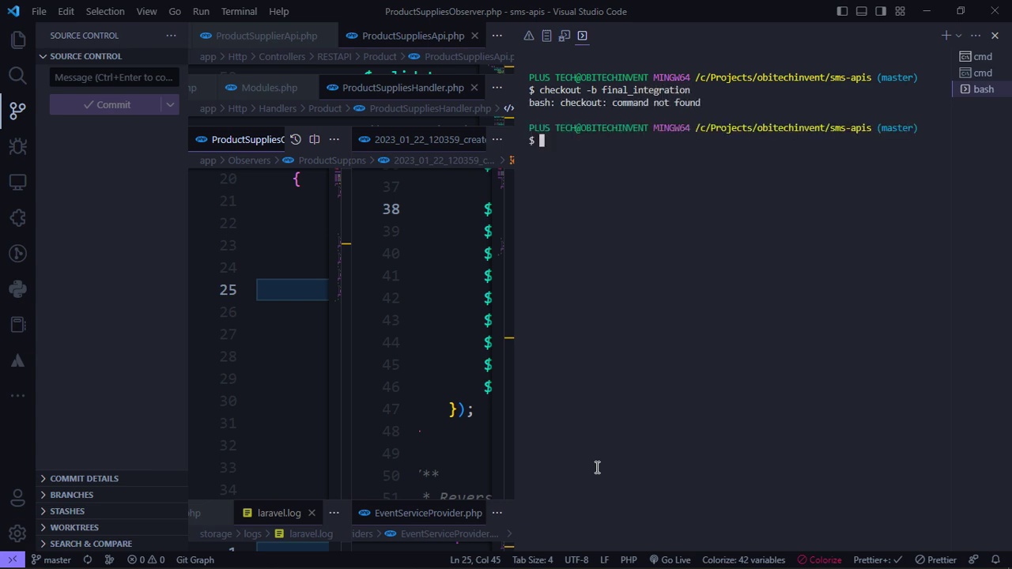
pyautogui.press('Up')
pyautogui.press('Home')
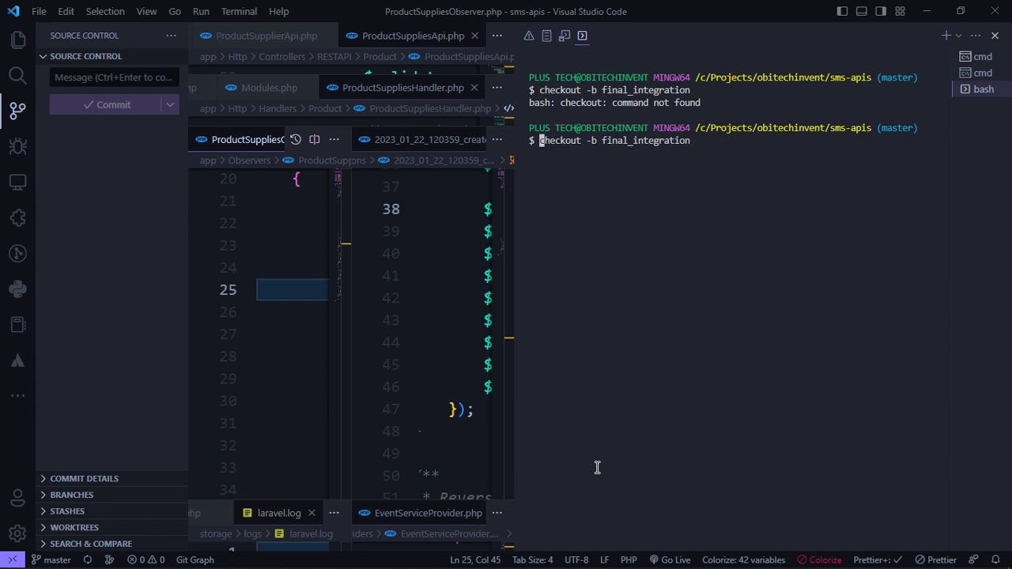
pyautogui.write('git')
pyautogui.press('Return')
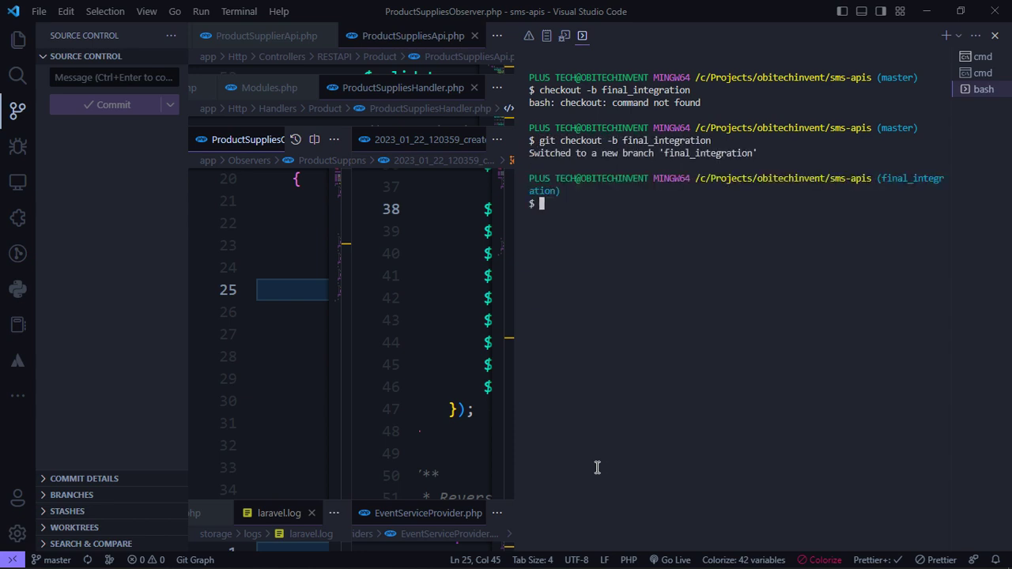
pyautogui.write('clear')
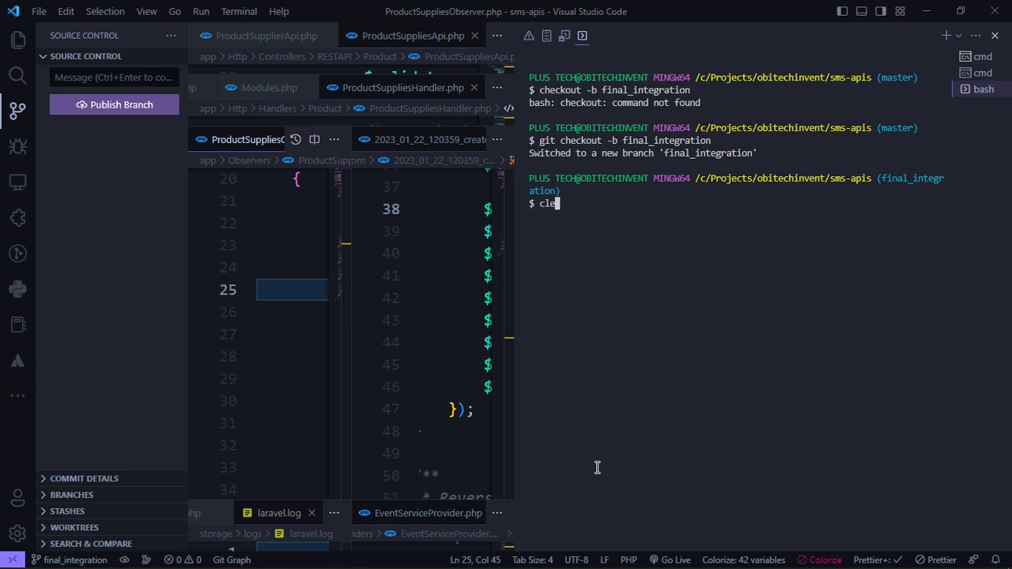
pyautogui.press('Return')
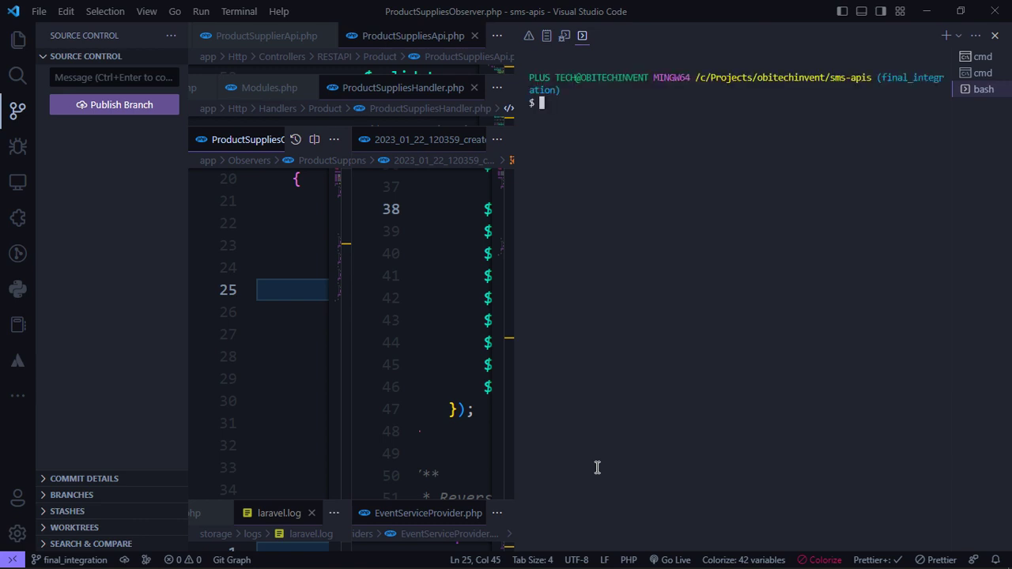
# Push the new branch with git push -u sandbox final_integration, enter the SSH key passphrase and clear the terminal.
pyautogui.write('git push sandbox.')
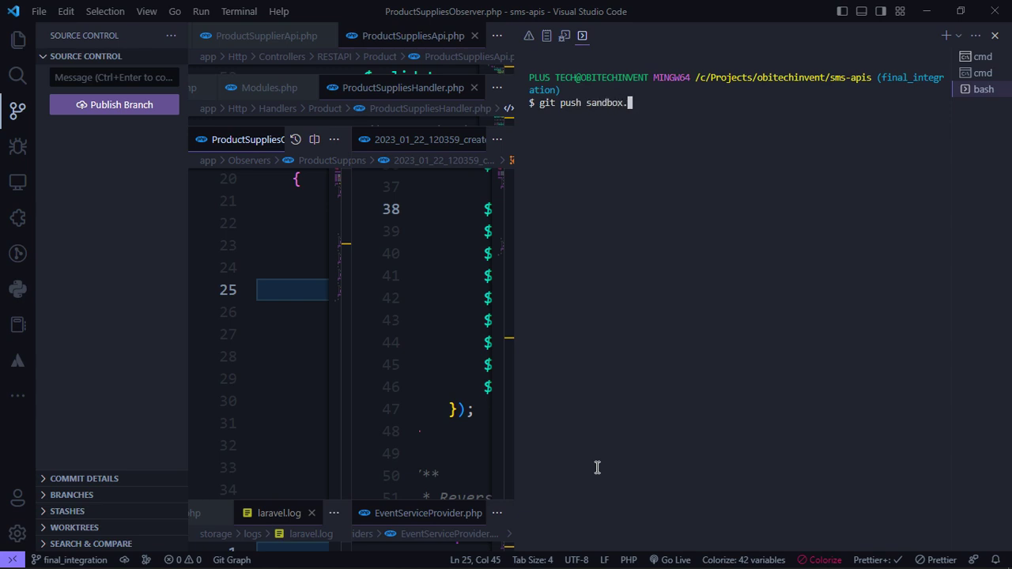
pyautogui.press('BackSpace')
pyautogui.press('Left')
pyautogui.press('Left')
pyautogui.press('Left')
pyautogui.press('Left')
pyautogui.press('Left')
pyautogui.press('Left')
pyautogui.press('Left')
pyautogui.press('Left')
pyautogui.press('Left')
pyautogui.write('-')
pyautogui.press('End')
pyautogui.write('final_in')
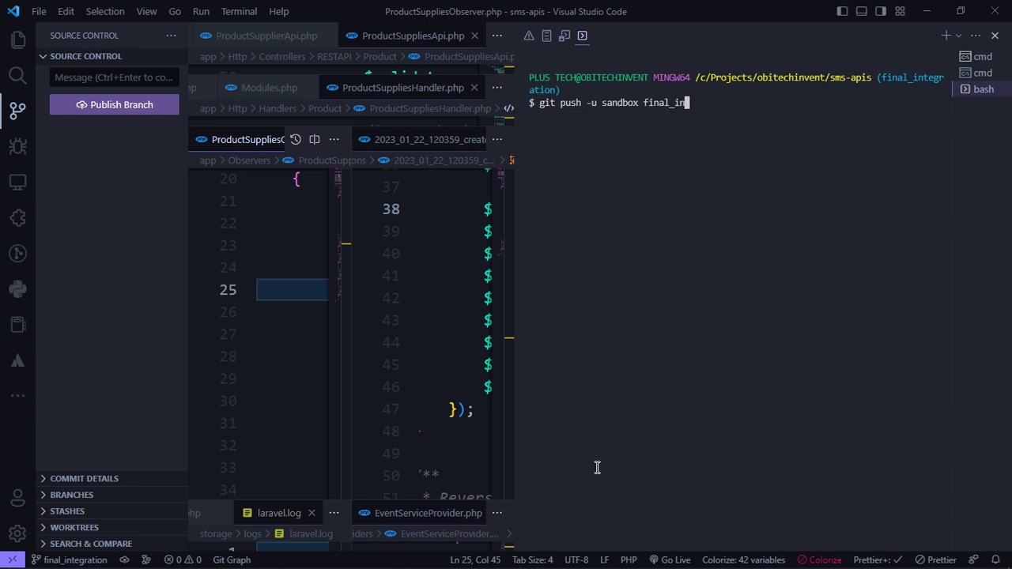
pyautogui.write('tegration')
pyautogui.press('Return')
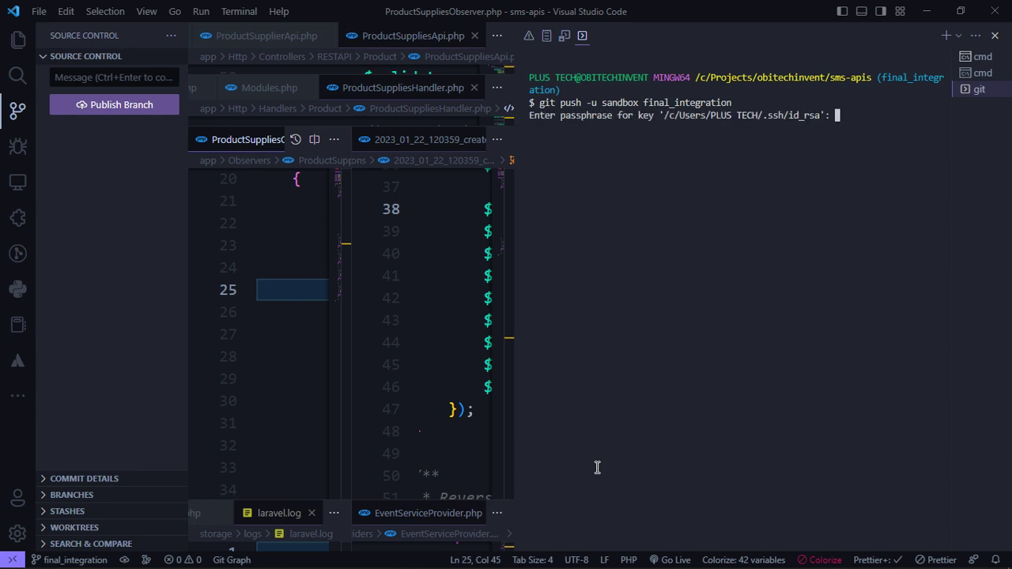
pyautogui.press('Return')
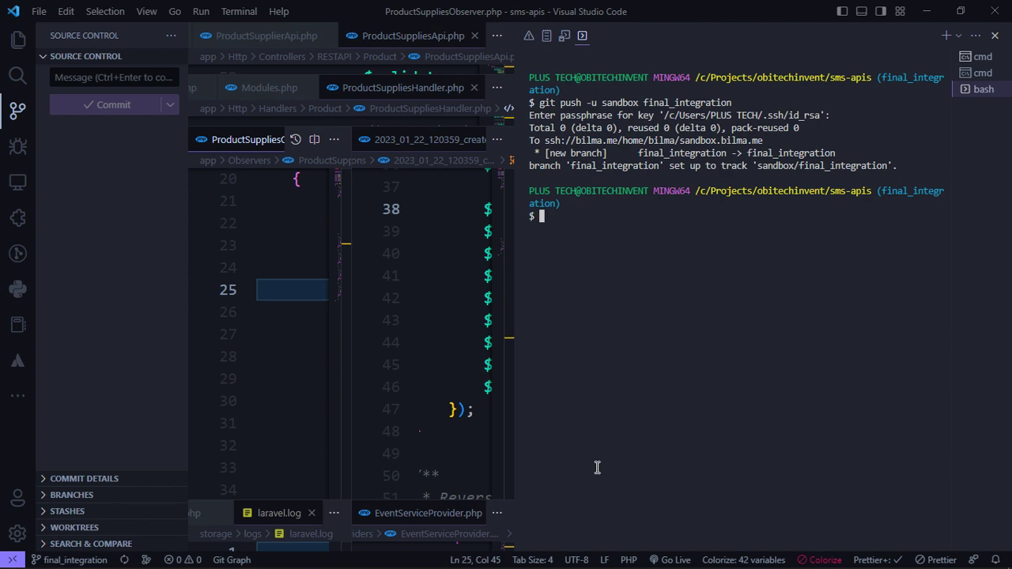
pyautogui.write('cle')
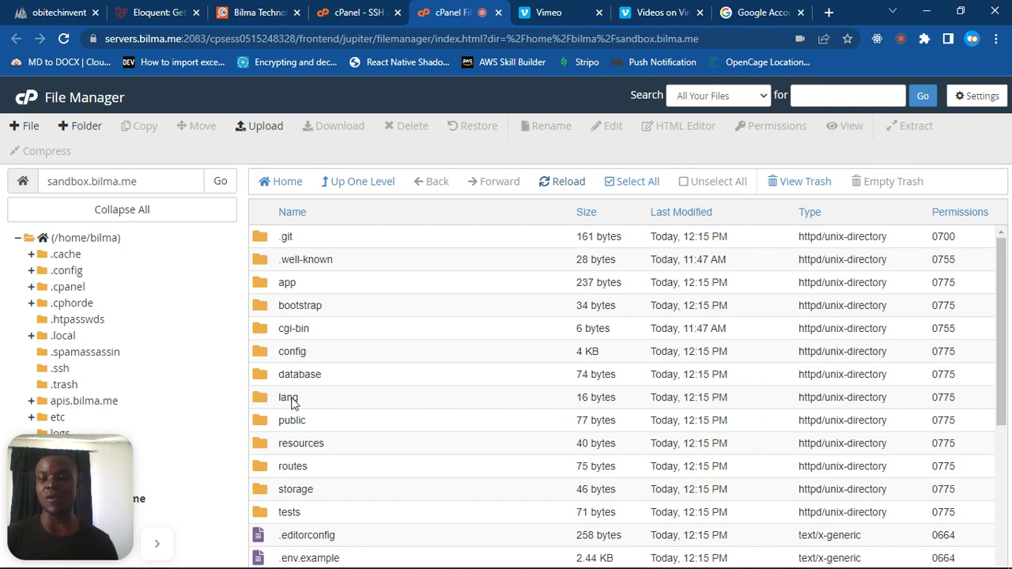
pyautogui.click(157, 544)
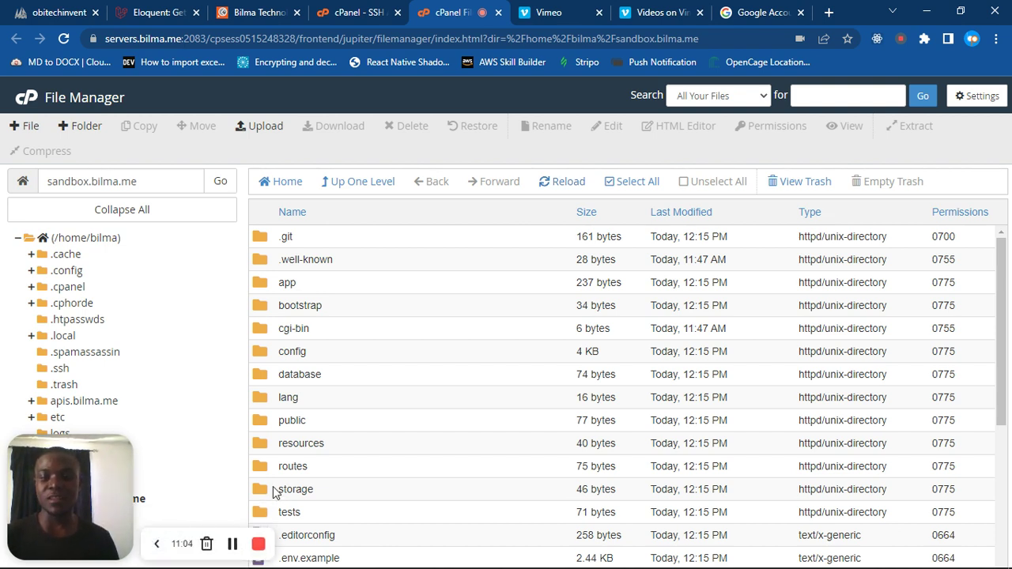